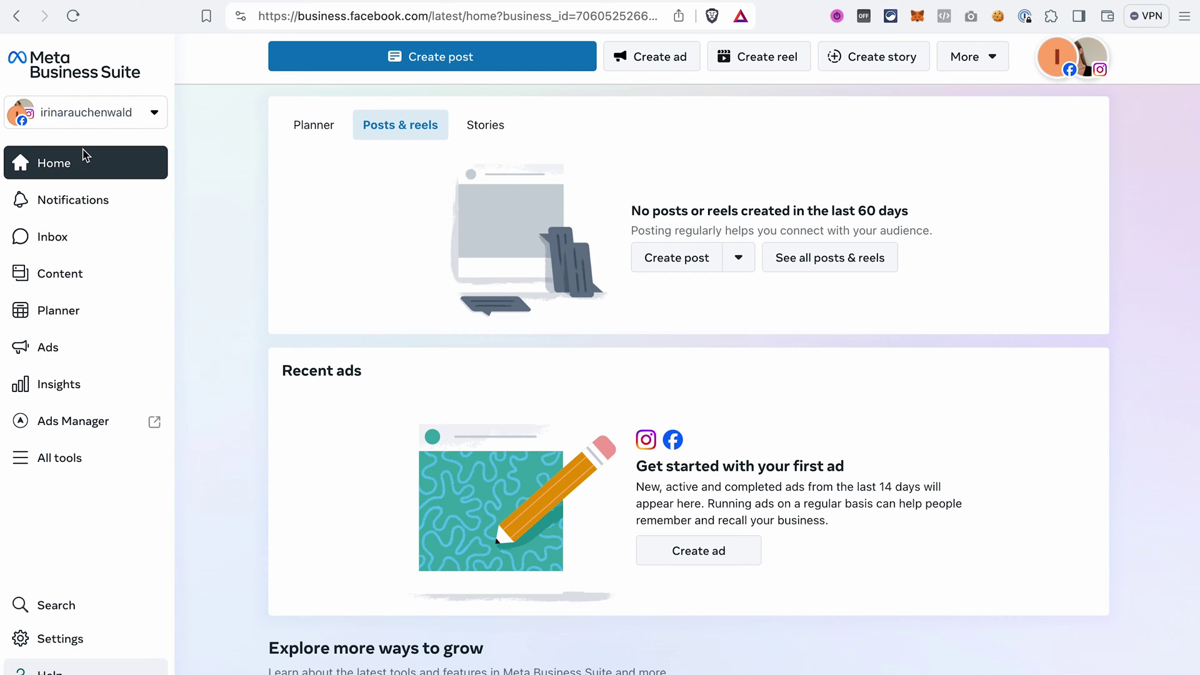
Open Events Manager from All tools and select the Facebook Pixel CF 2.0 dataset.
left_click(28, 466)
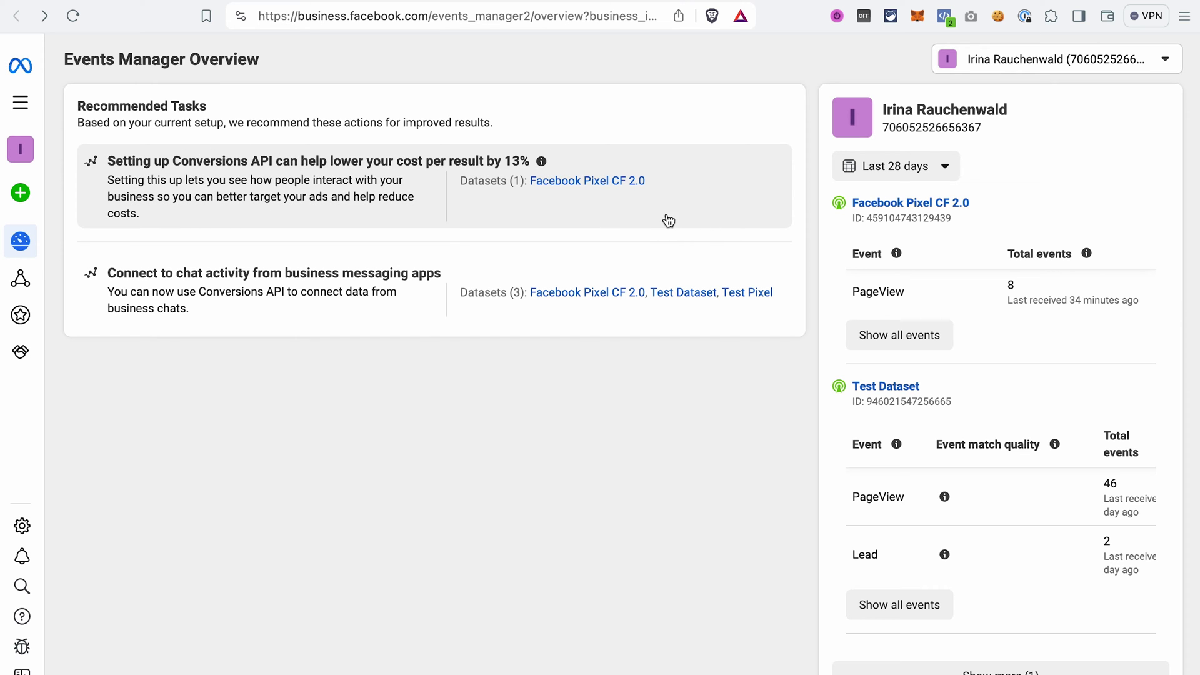
left_click(567, 185)
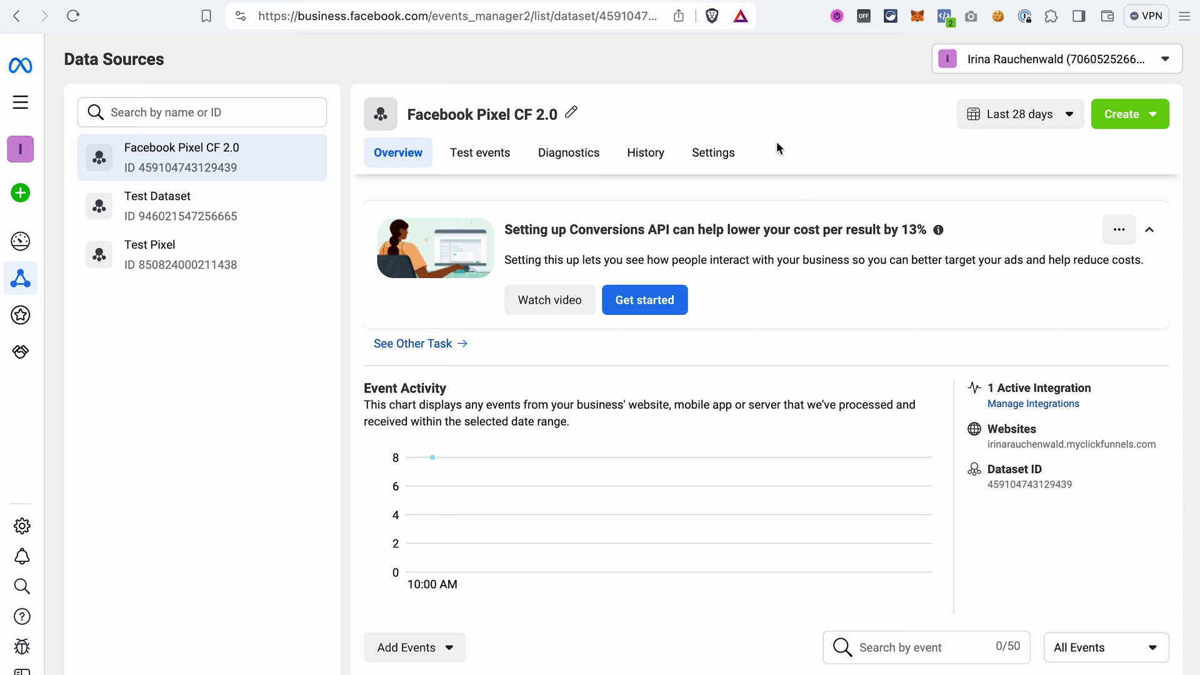
In the dataset's Settings, generate a Conversions API access token and copy it.
left_click(706, 161)
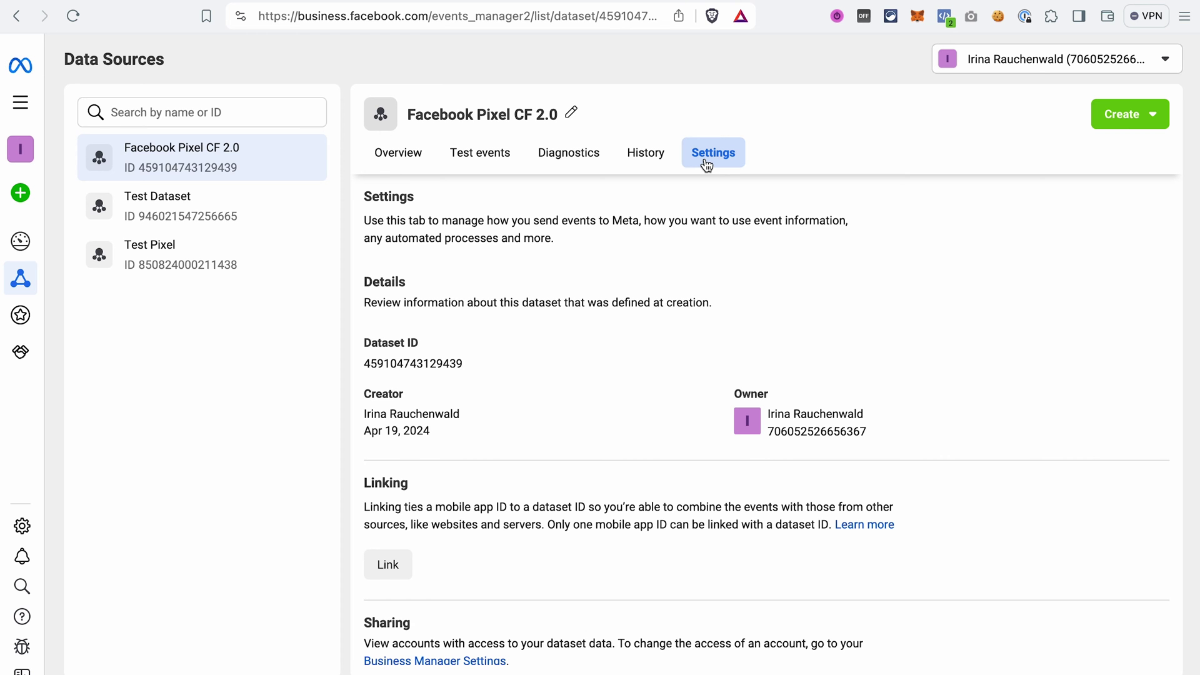
scroll(628, 428, "down", 2)
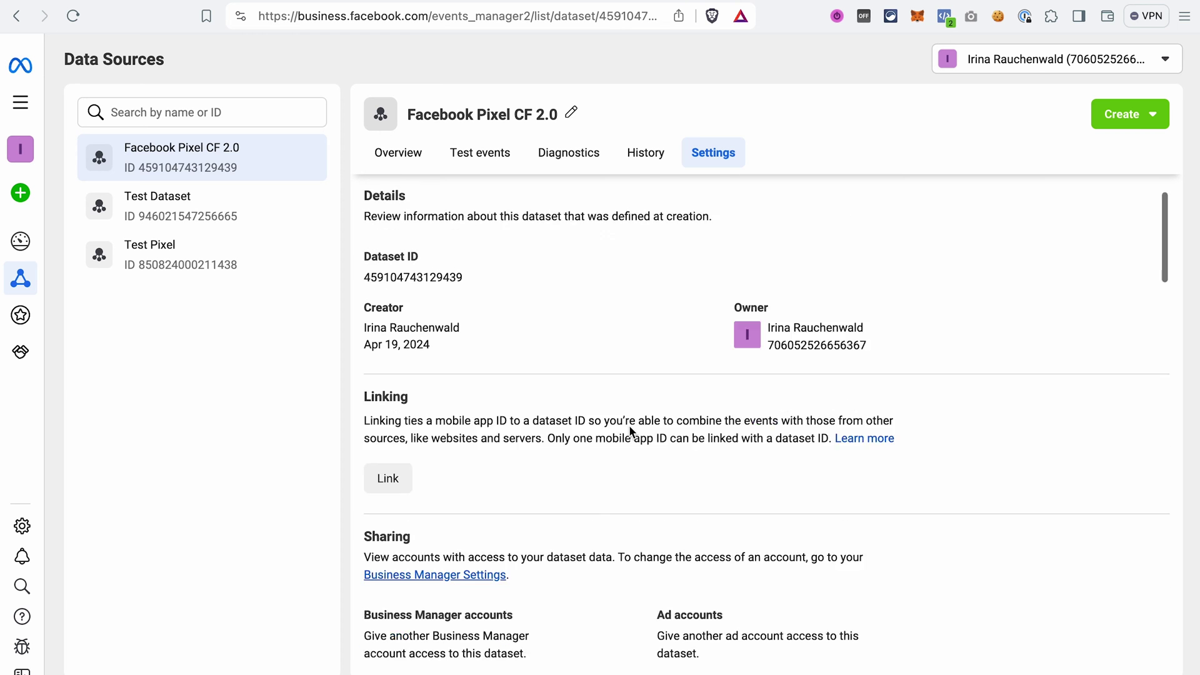
scroll(629, 428, "up", 2)
scroll(629, 428, "down", 10)
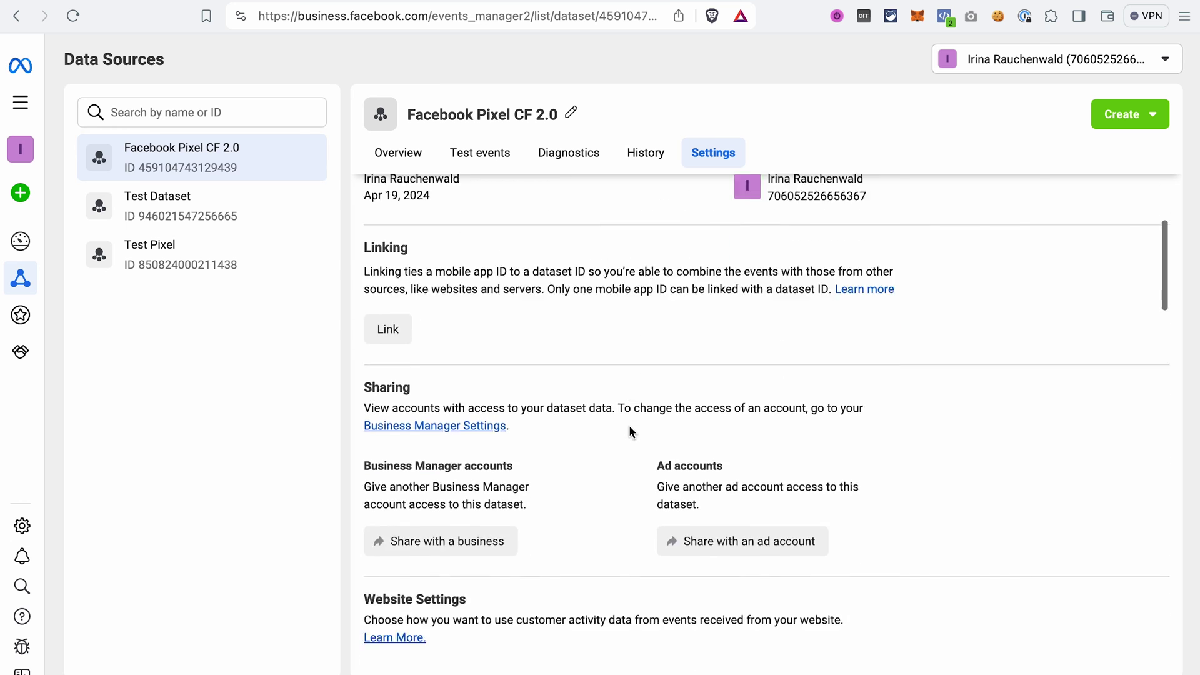
scroll(629, 425, "down", 10)
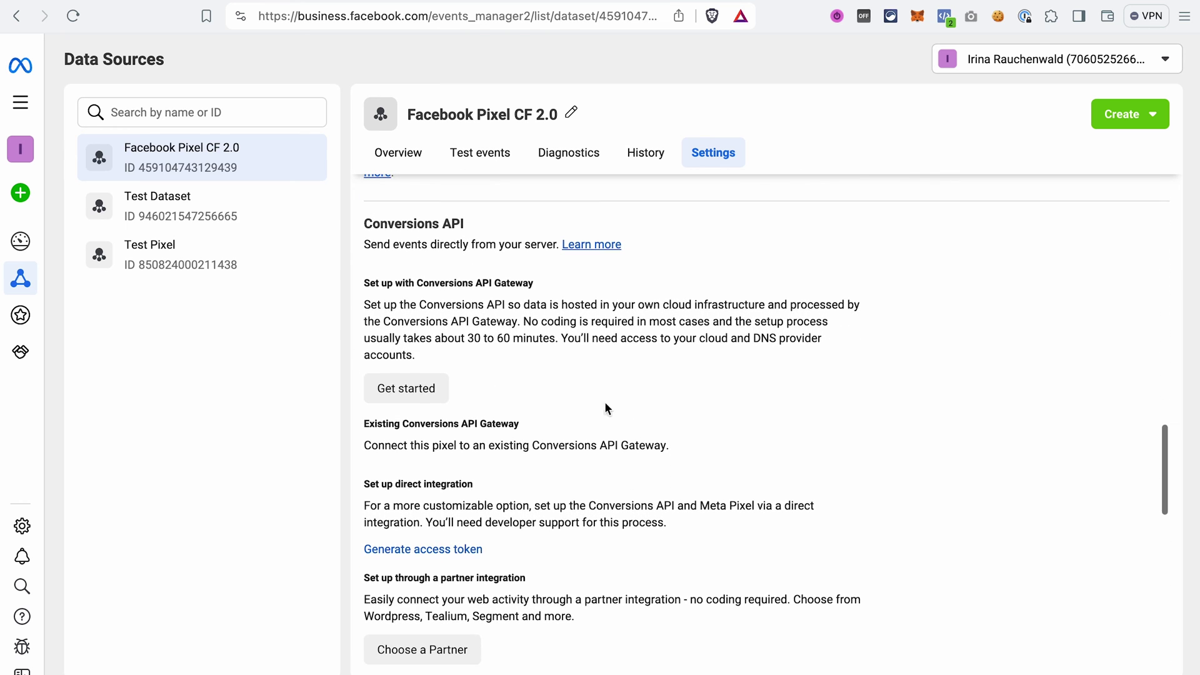
left_click(431, 553)
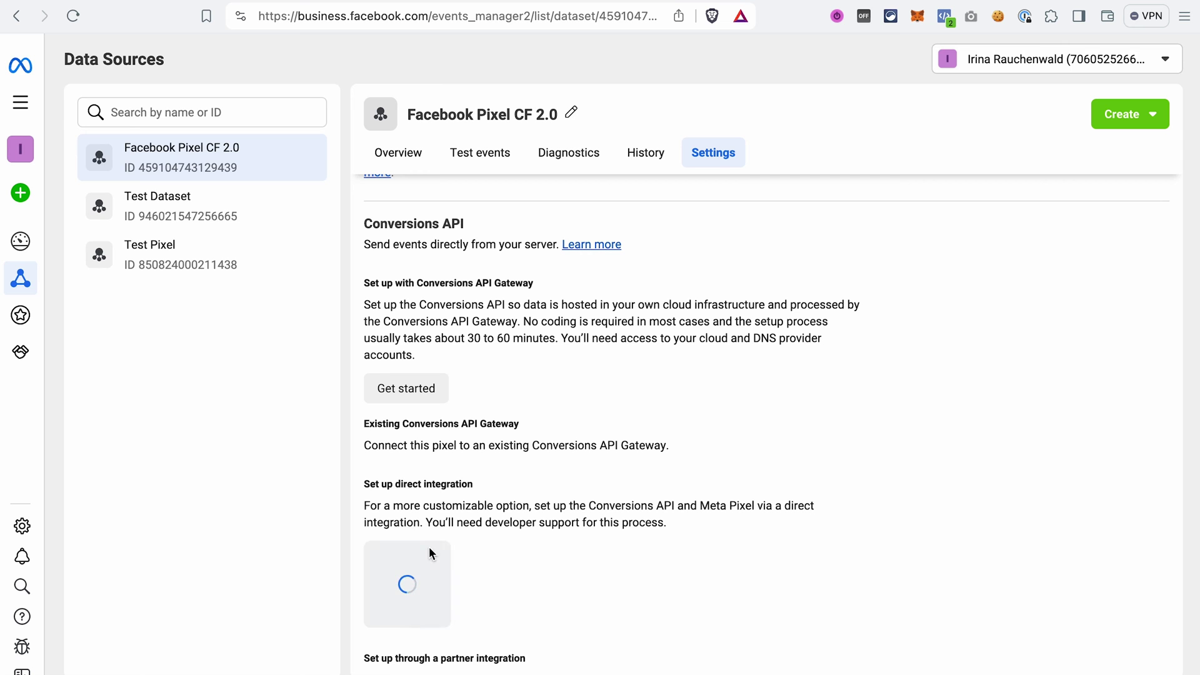
scroll(626, 522, "down", 2)
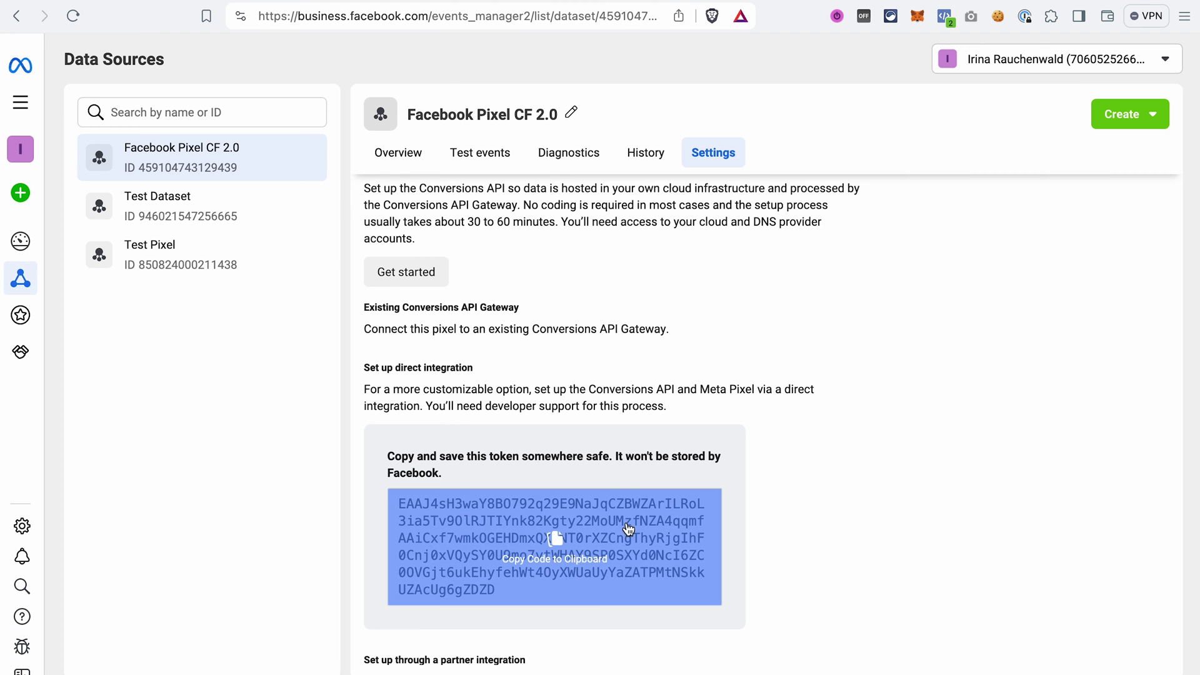
left_click(557, 541)
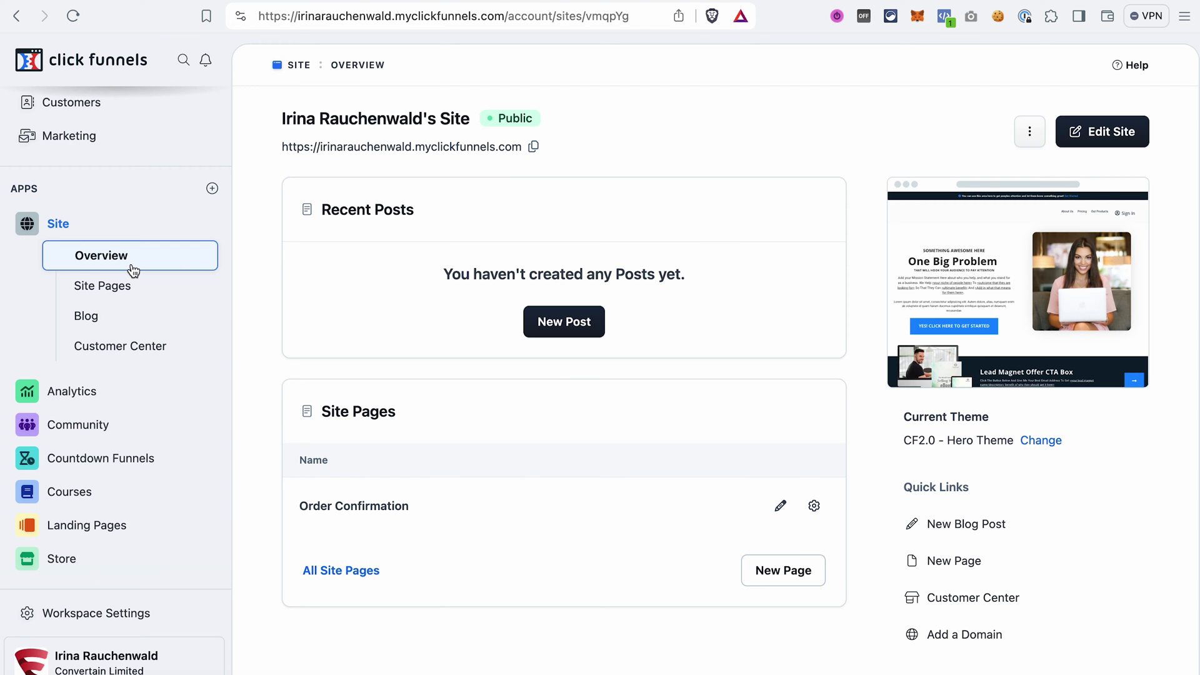
Open the site's Site Settings and paste the token into the Facebook Access Token field.
left_click(1029, 131)
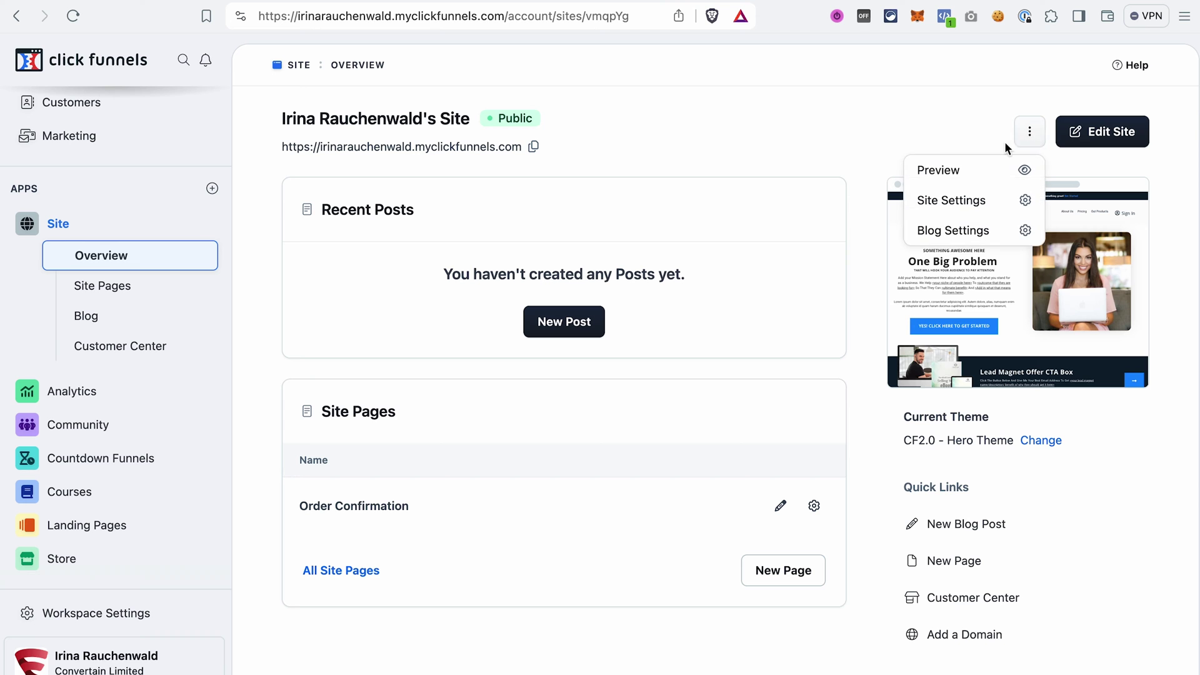
left_click(962, 202)
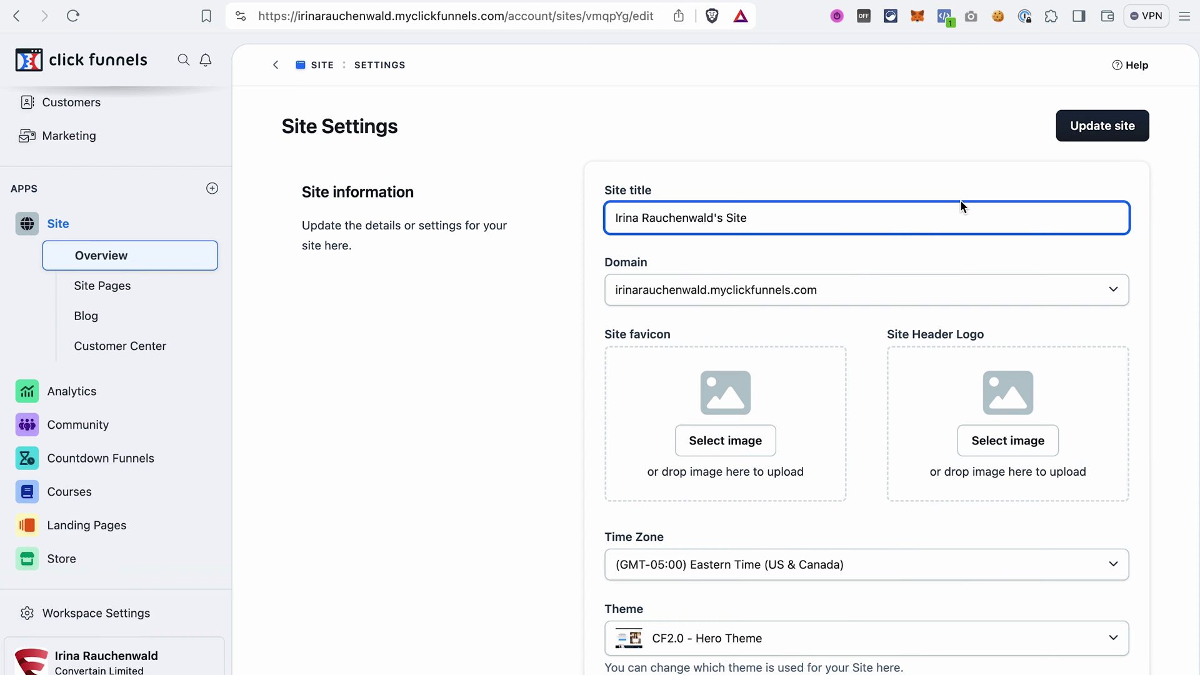
scroll(808, 388, "down", 10)
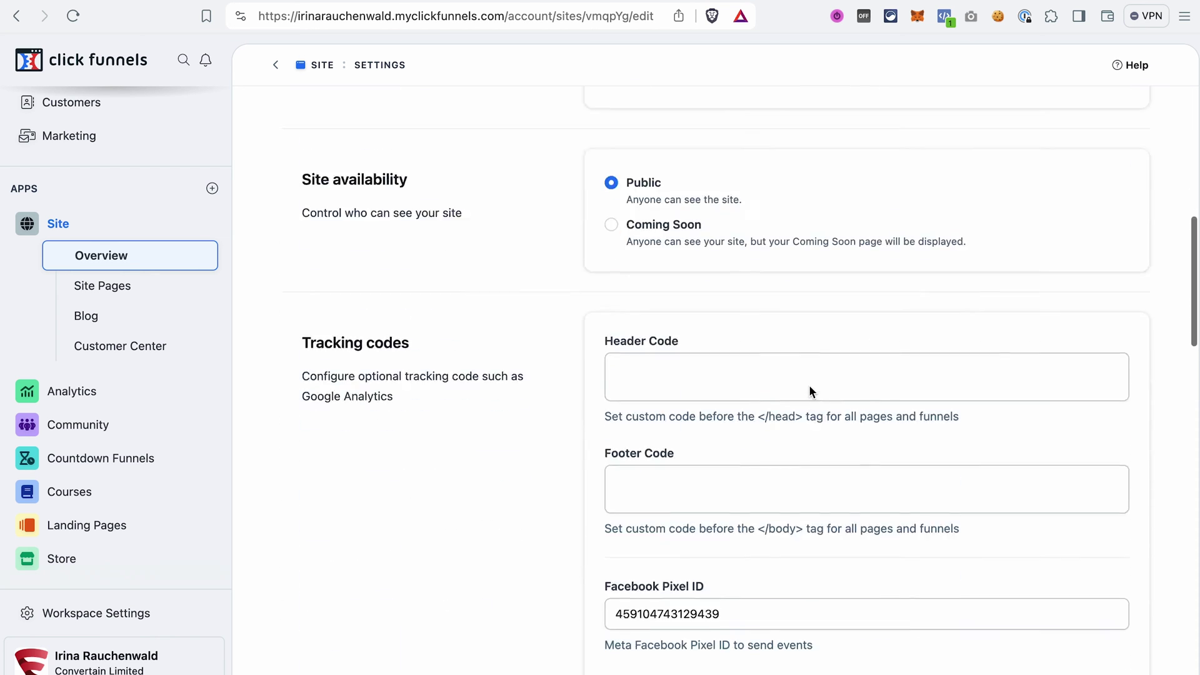
scroll(809, 386, "down", 3)
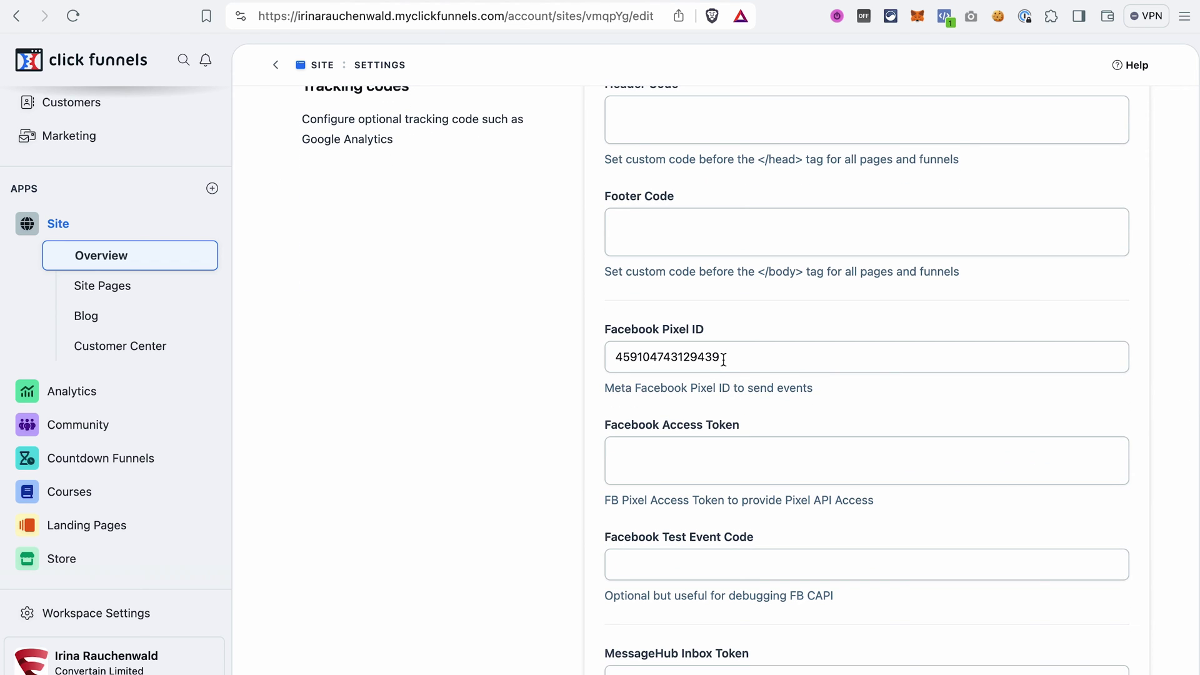
left_click_drag(723, 360, 611, 361)
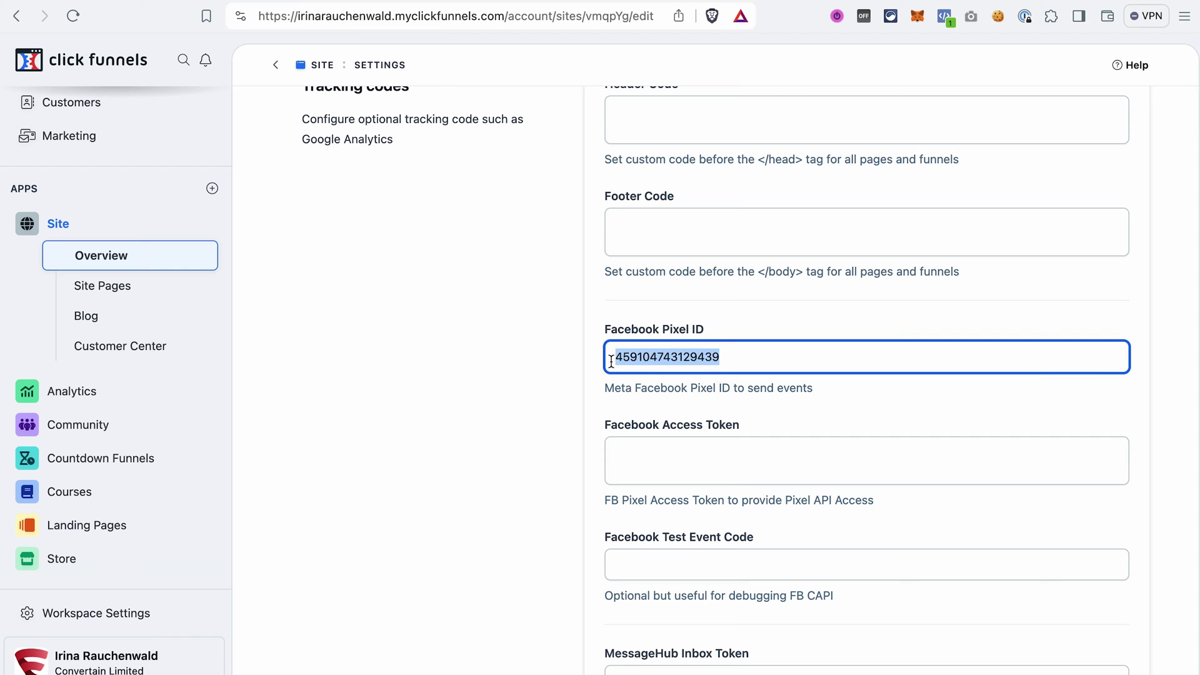
left_click(651, 458)
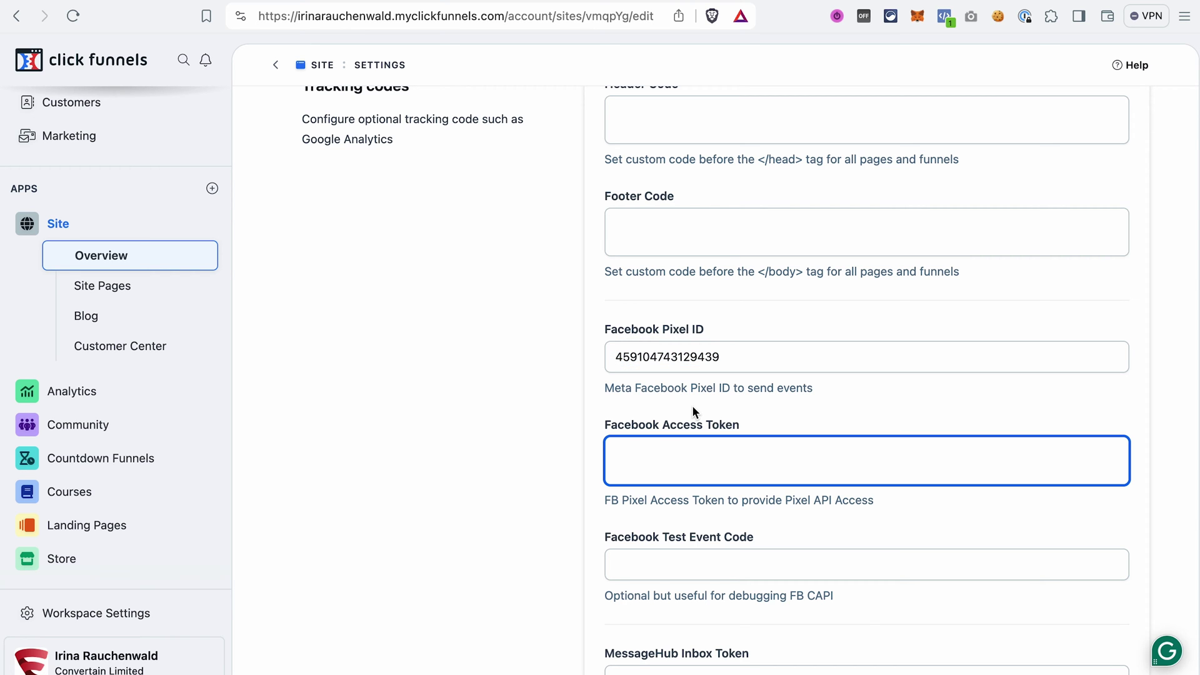
scroll(691, 409, "down", 2)
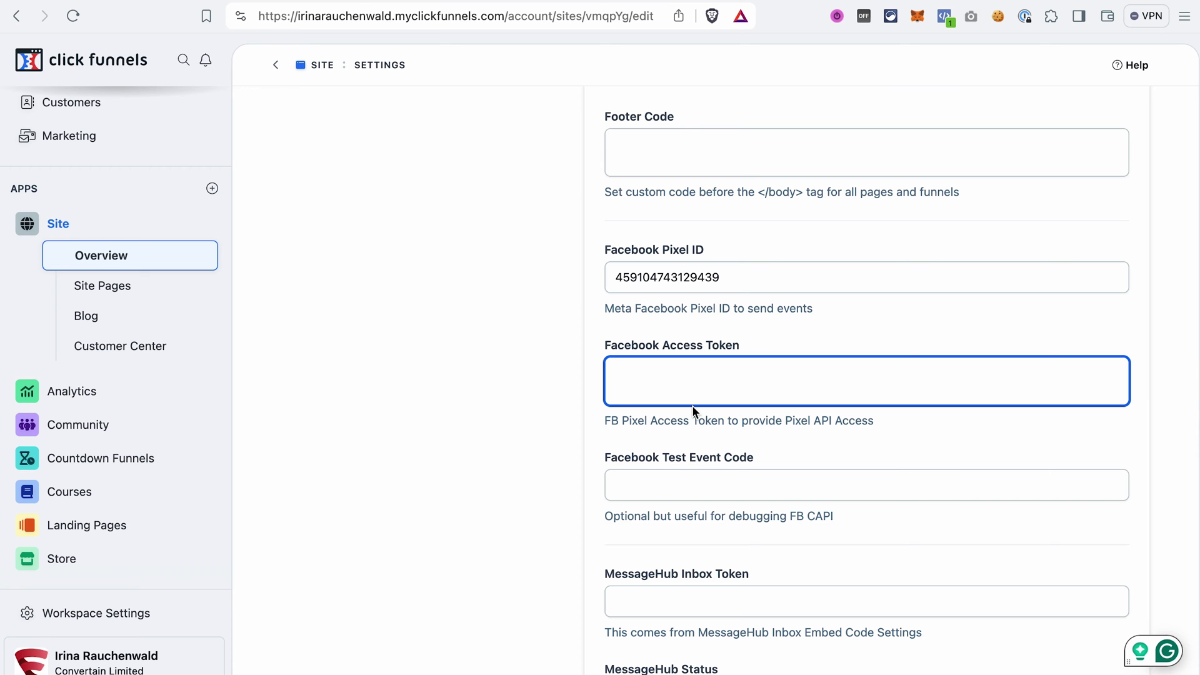
key("super+v")
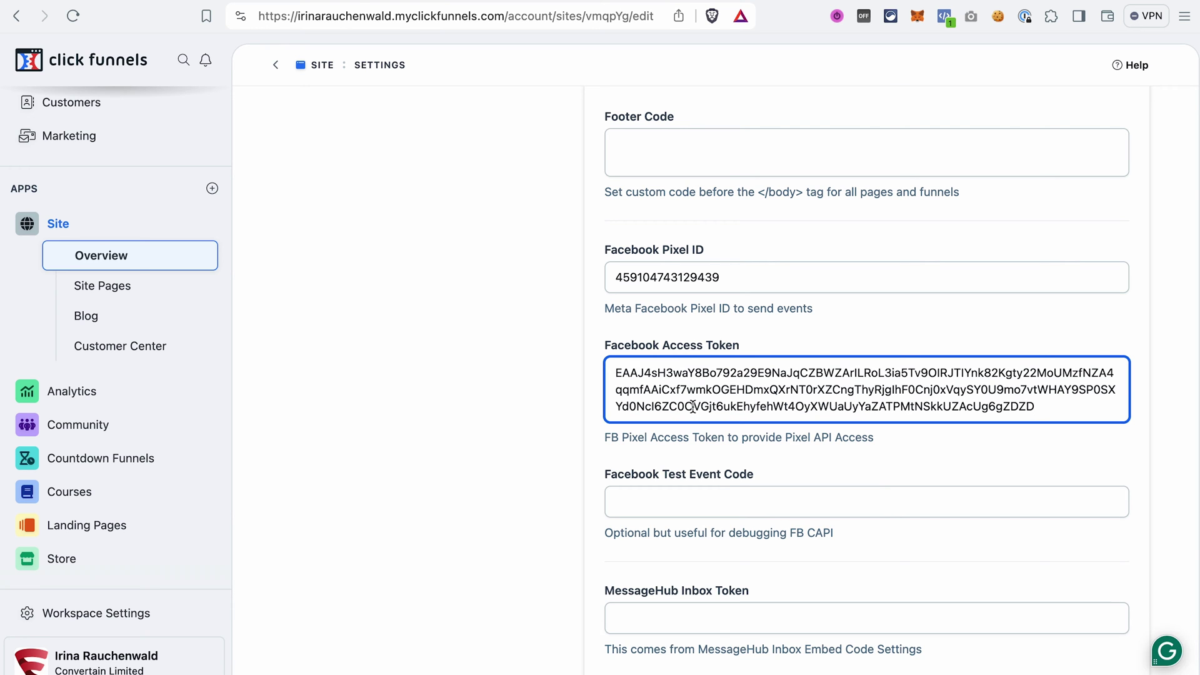
Return to Events Manager and open the dataset's Test events page.
scroll(738, 430, "down", 2)
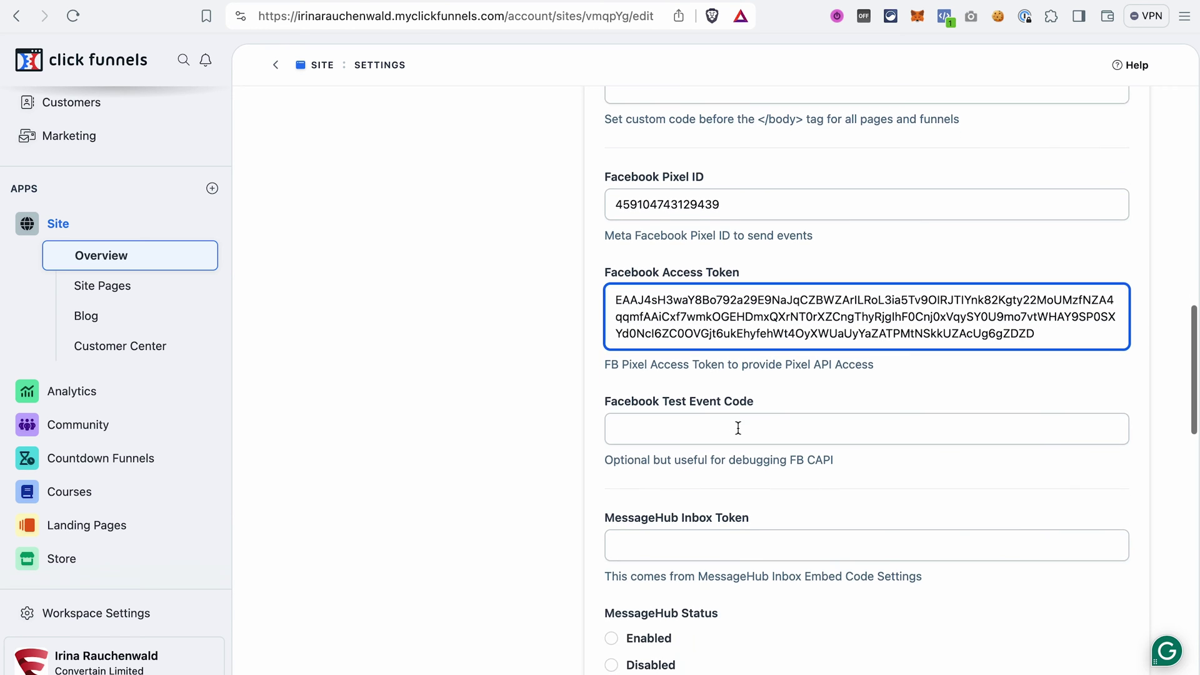
key("ctrl+shift+Tab")
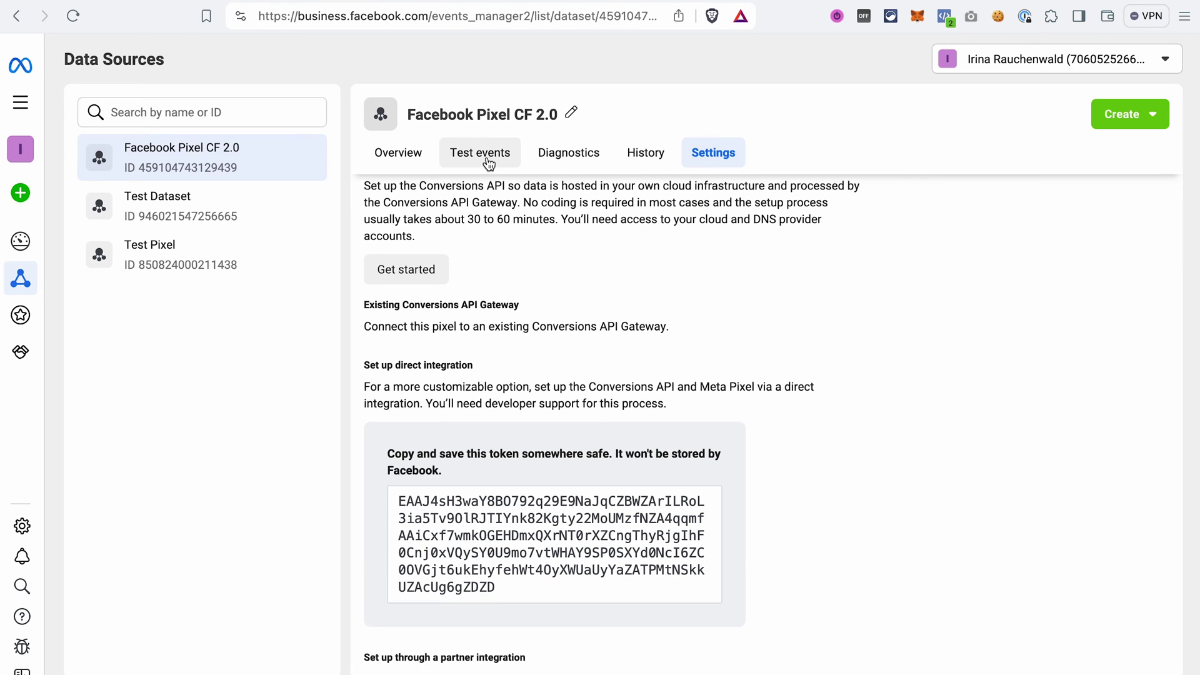
left_click(487, 160)
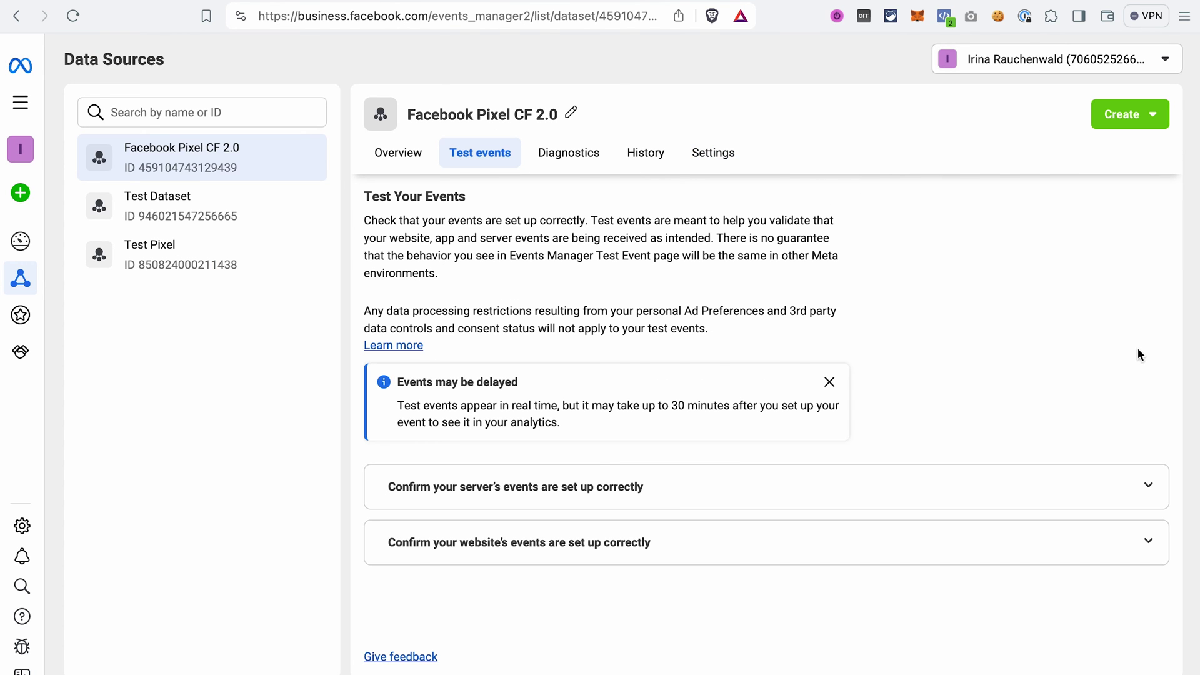
Copy server test code TEST10383 and focus ClickFunnels' Facebook Test Event Code field.
left_click(1150, 486)
scroll(650, 481, "down", 3)
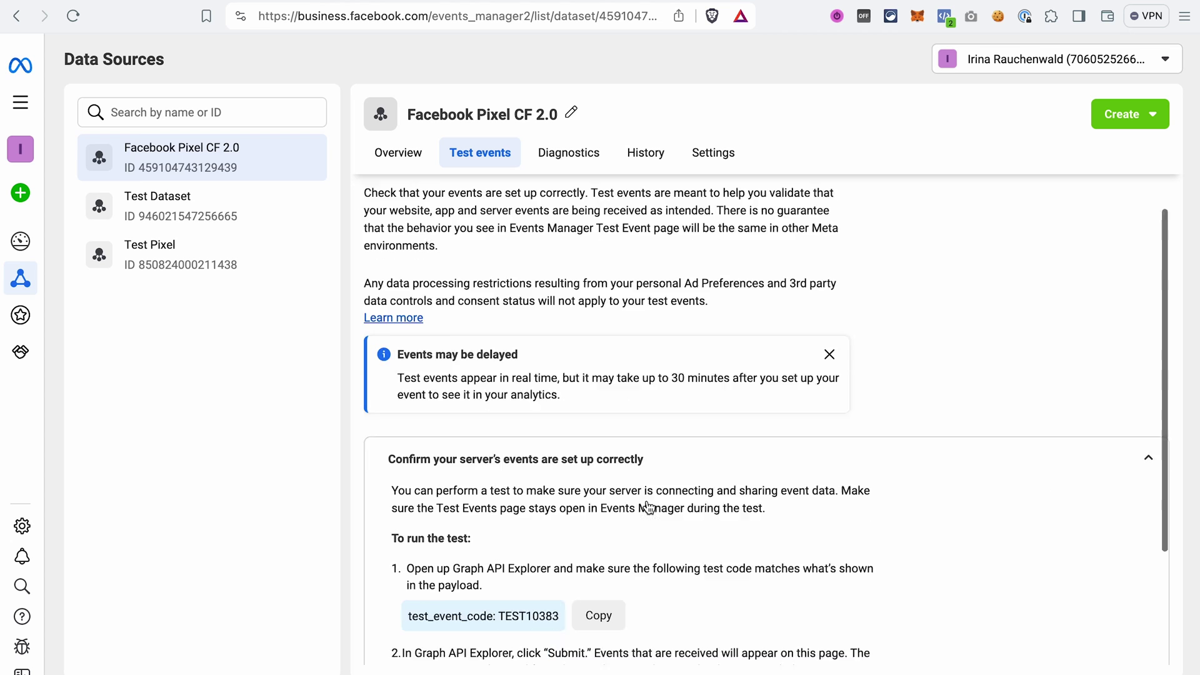
left_click(602, 501)
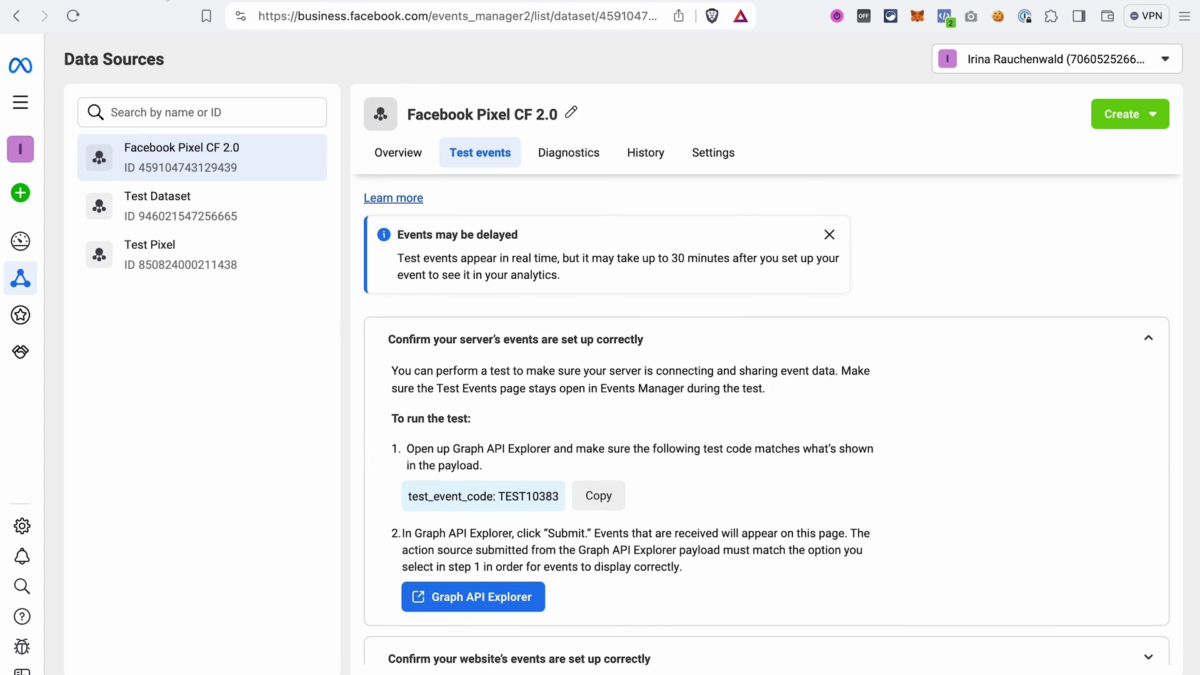
key("ctrl+Tab")
left_click(706, 433)
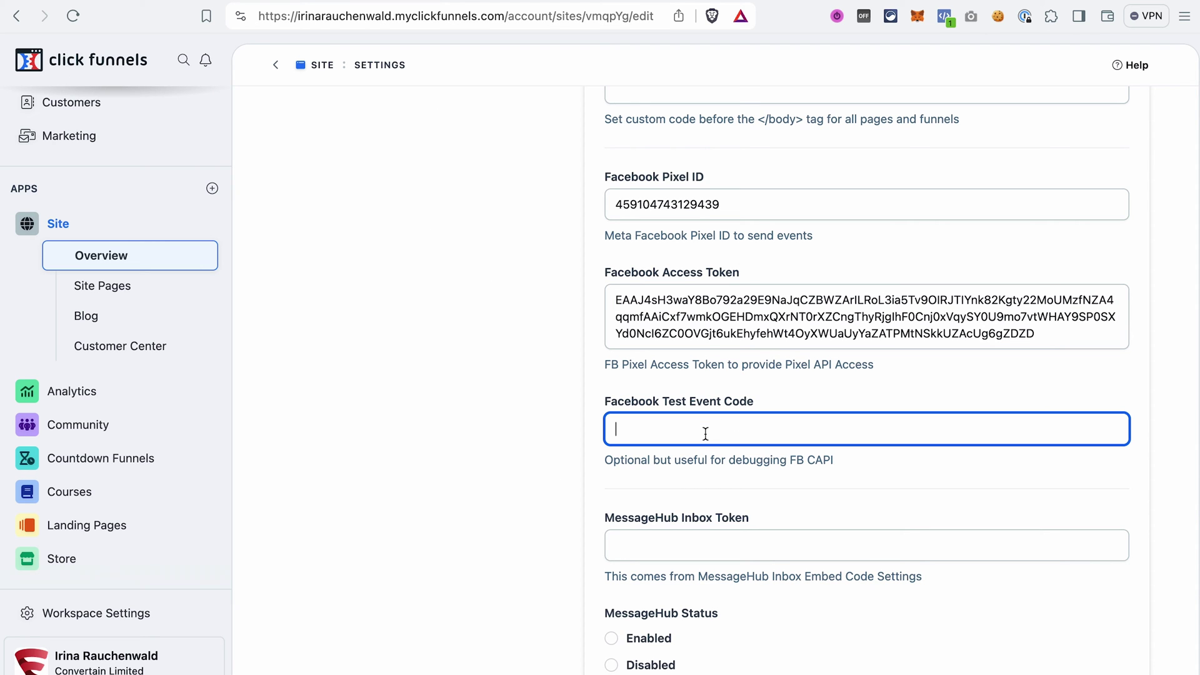
Paste TEST10383 as the Facebook Test Event Code and update the site.
key("super+v")
scroll(676, 536, "down", 15)
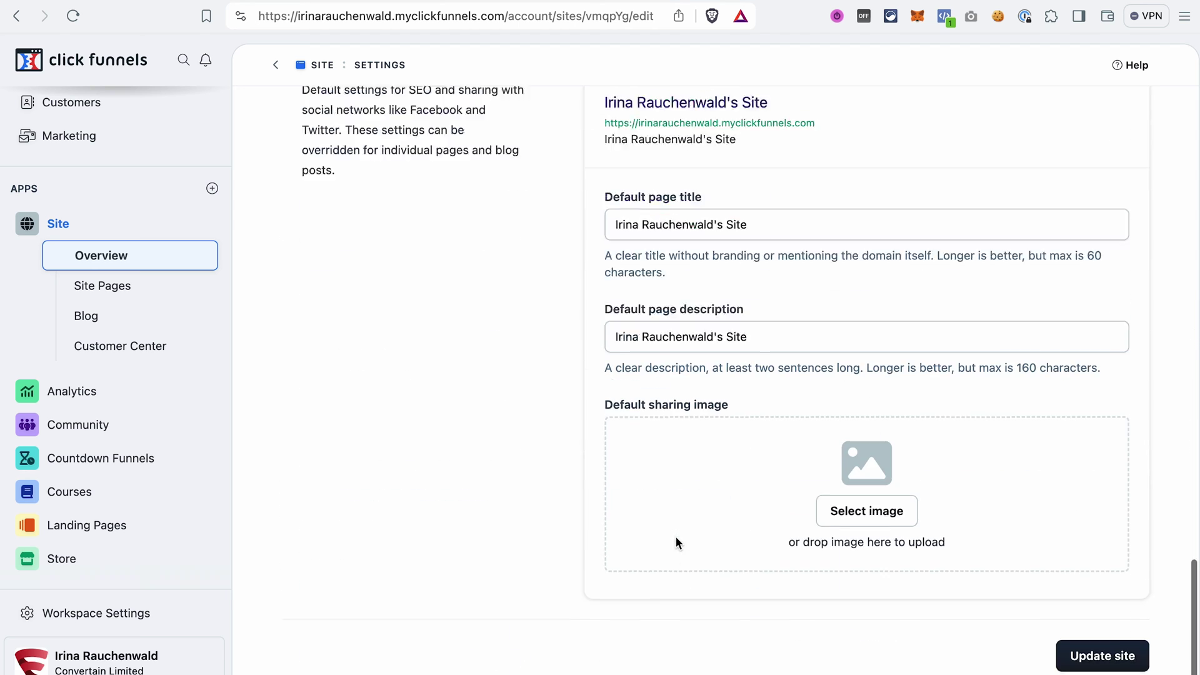
left_click(1103, 637)
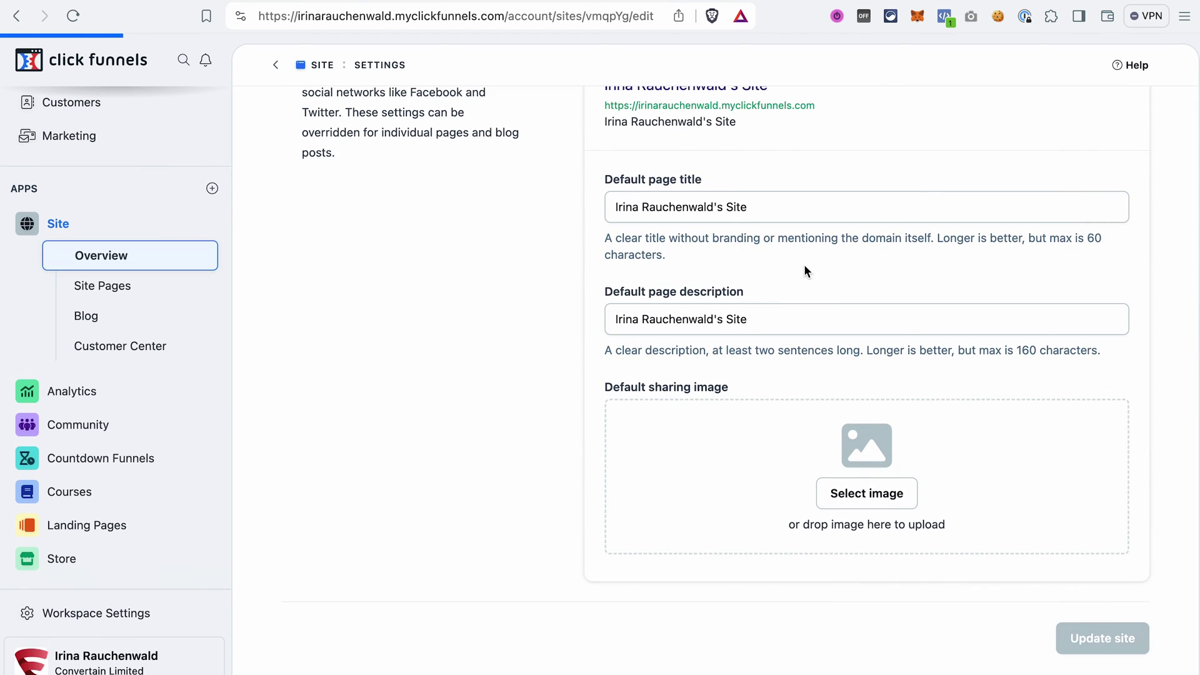
Check the saved pixel ID and access token, then select the site URL on the overview.
scroll(804, 269, "down", 8)
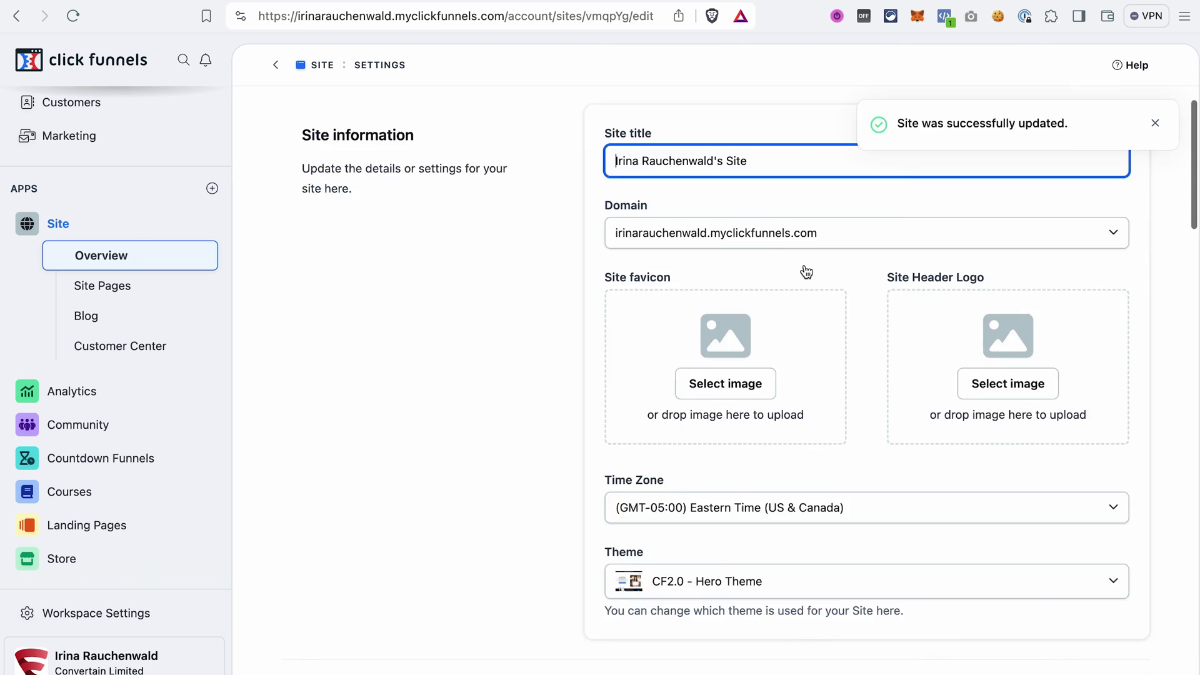
scroll(806, 272, "down", 5)
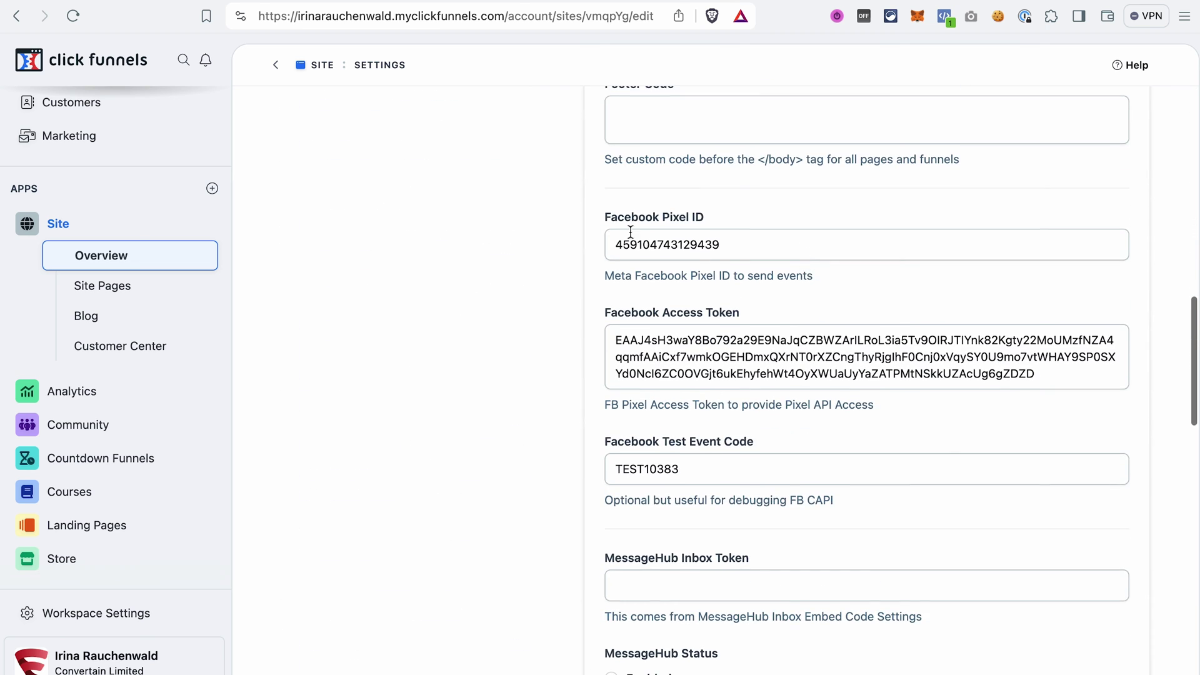
left_click_drag(609, 243, 737, 243)
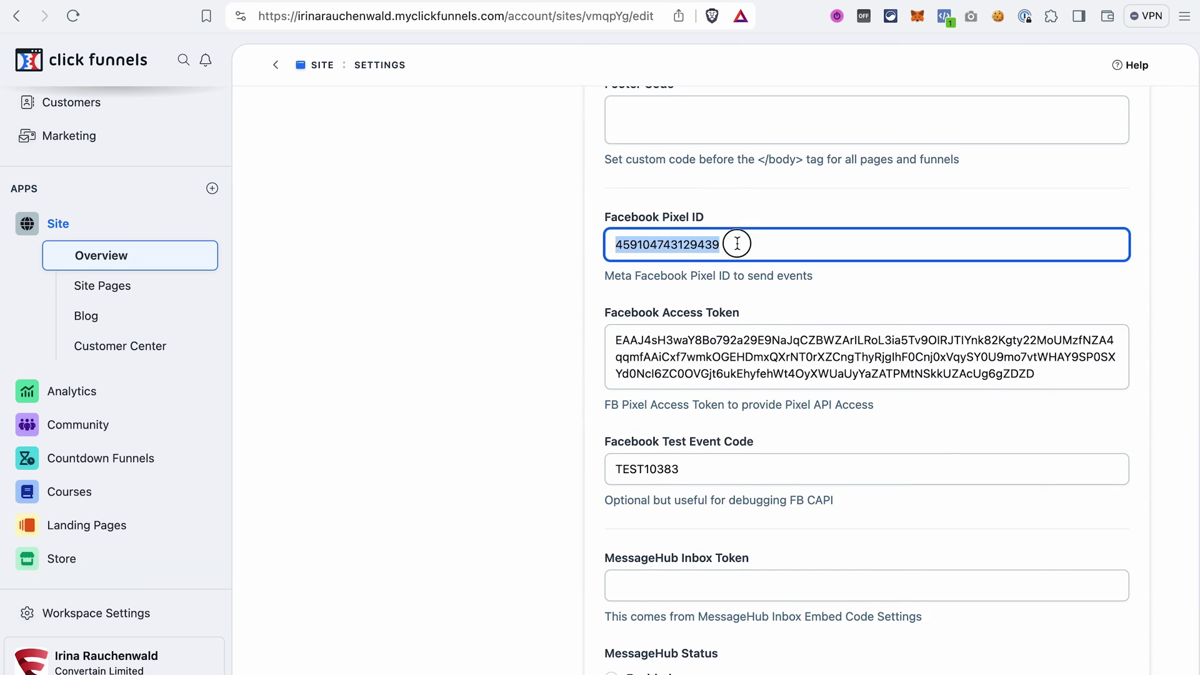
left_click(664, 360)
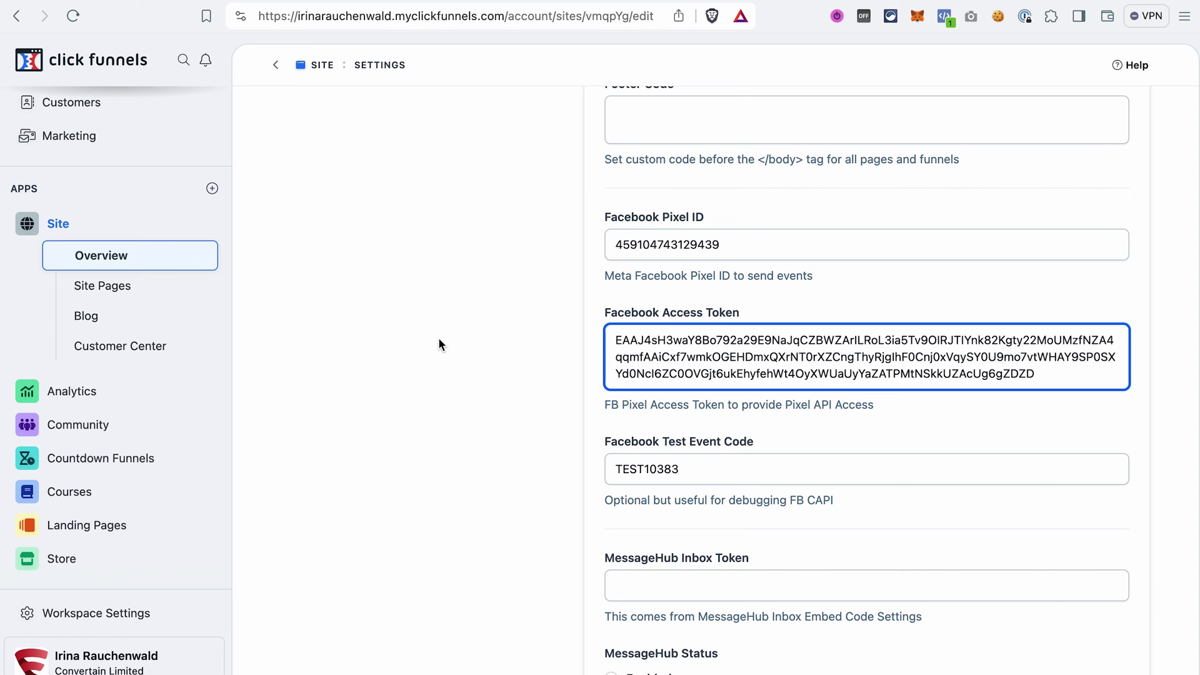
left_click(319, 66)
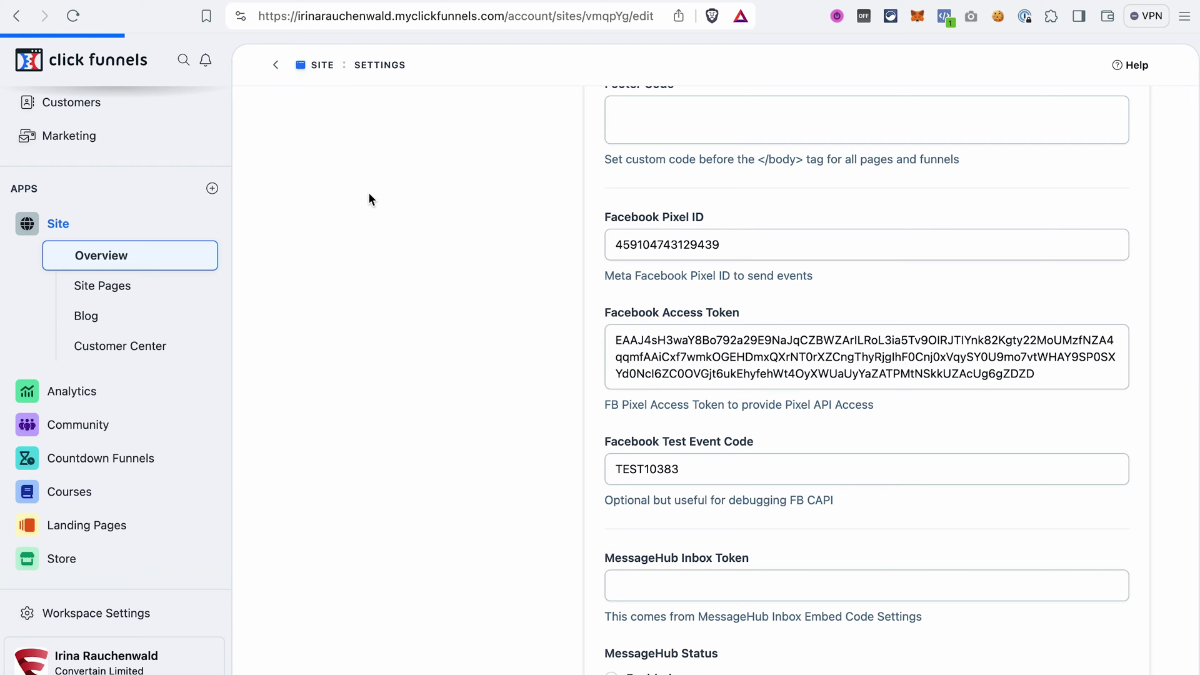
left_click_drag(279, 148, 523, 156)
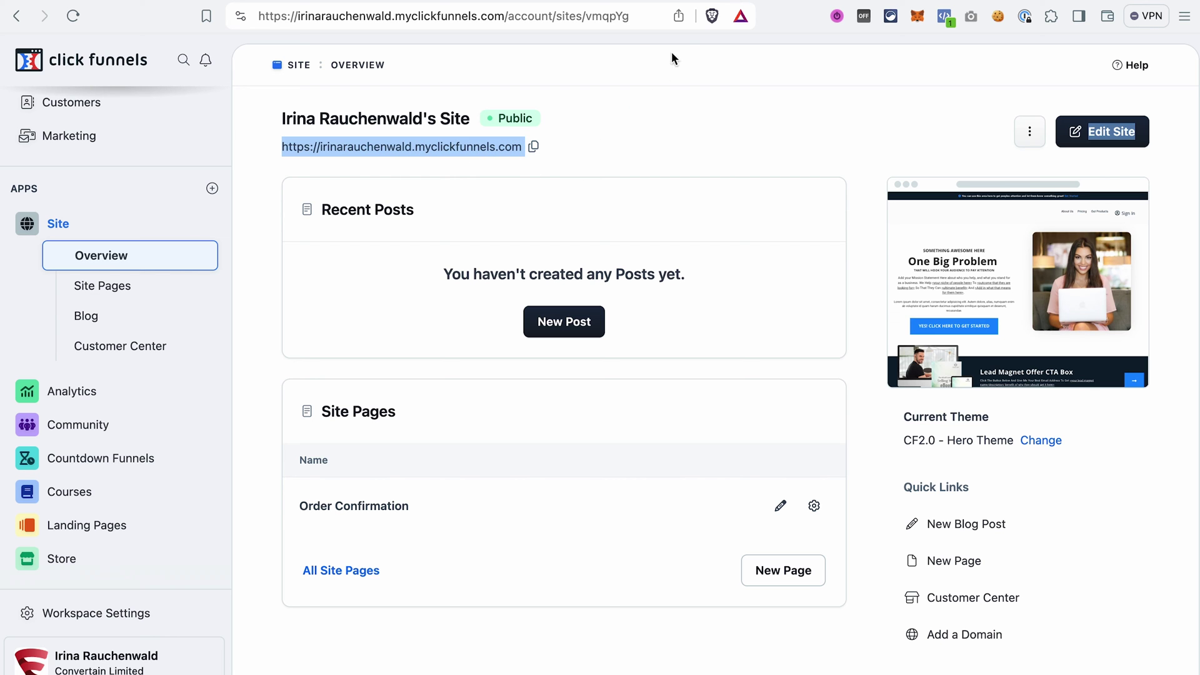
Paste the ClickFunnels site URL into the website events test and open the site.
key("ctrl+Tab")
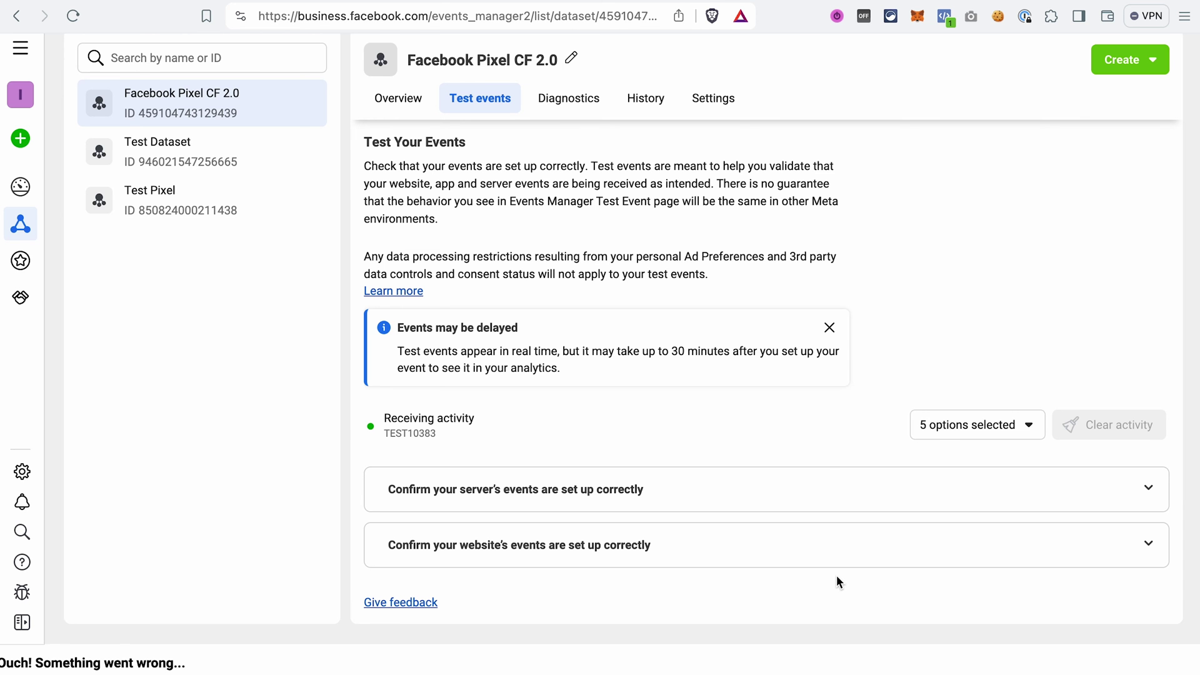
left_click(587, 550)
scroll(555, 606, "down", 4)
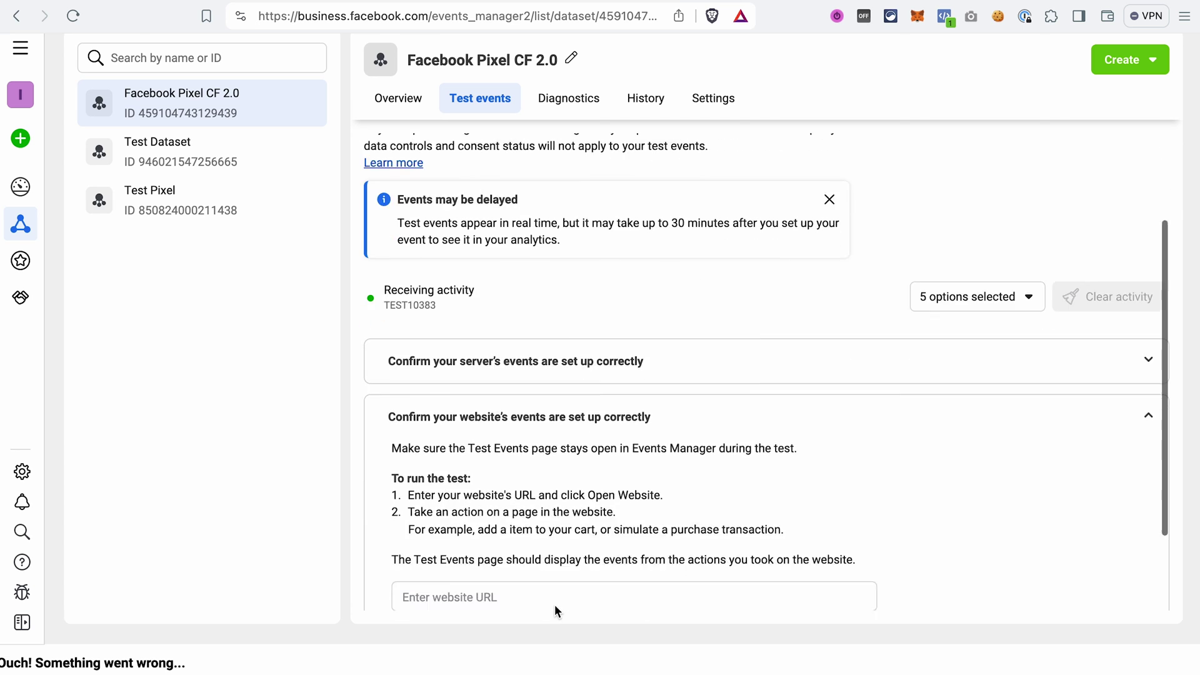
left_click(478, 503)
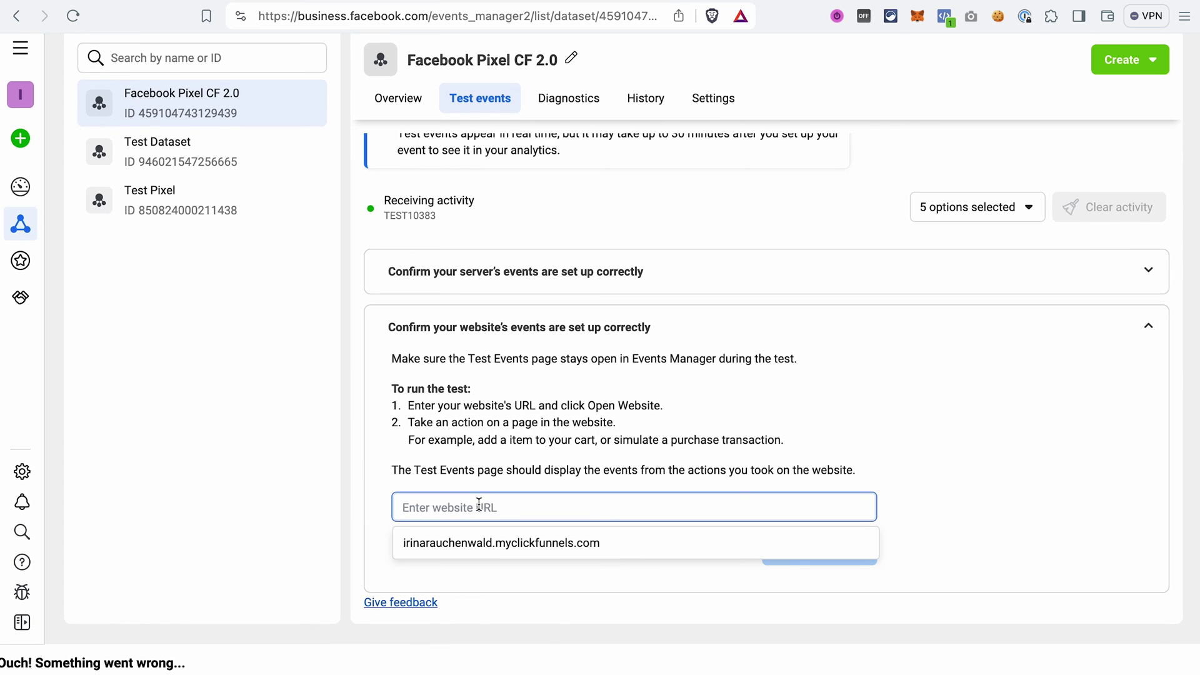
key("ctrl+v")
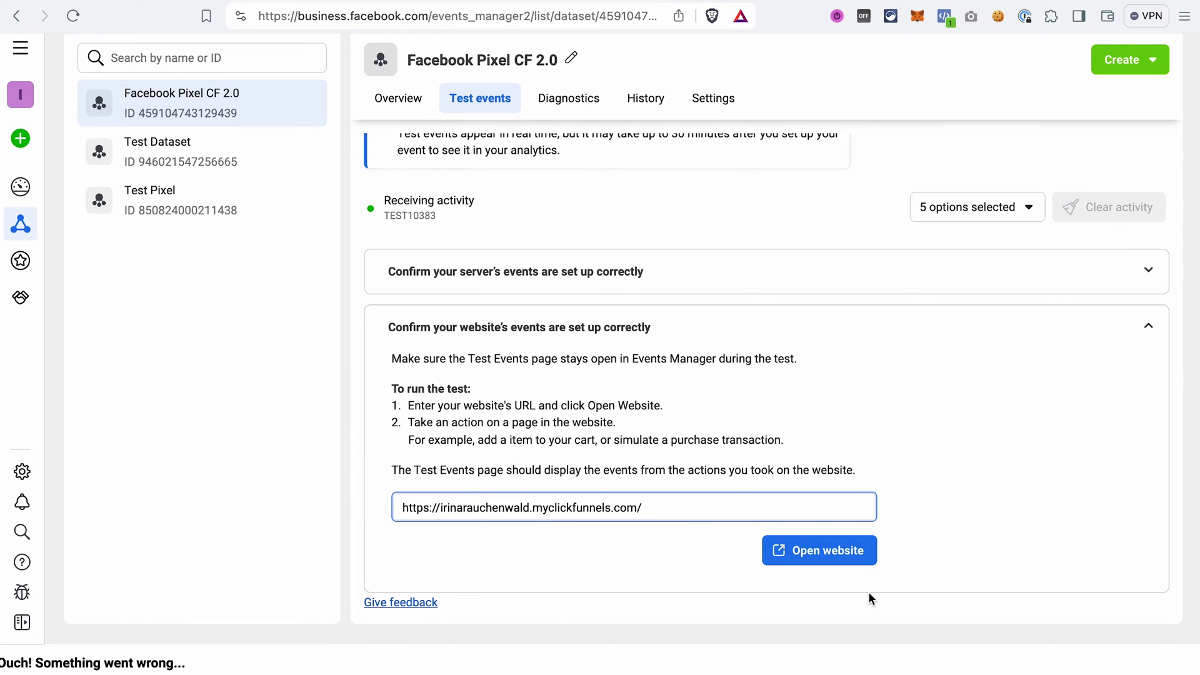
left_click(832, 552)
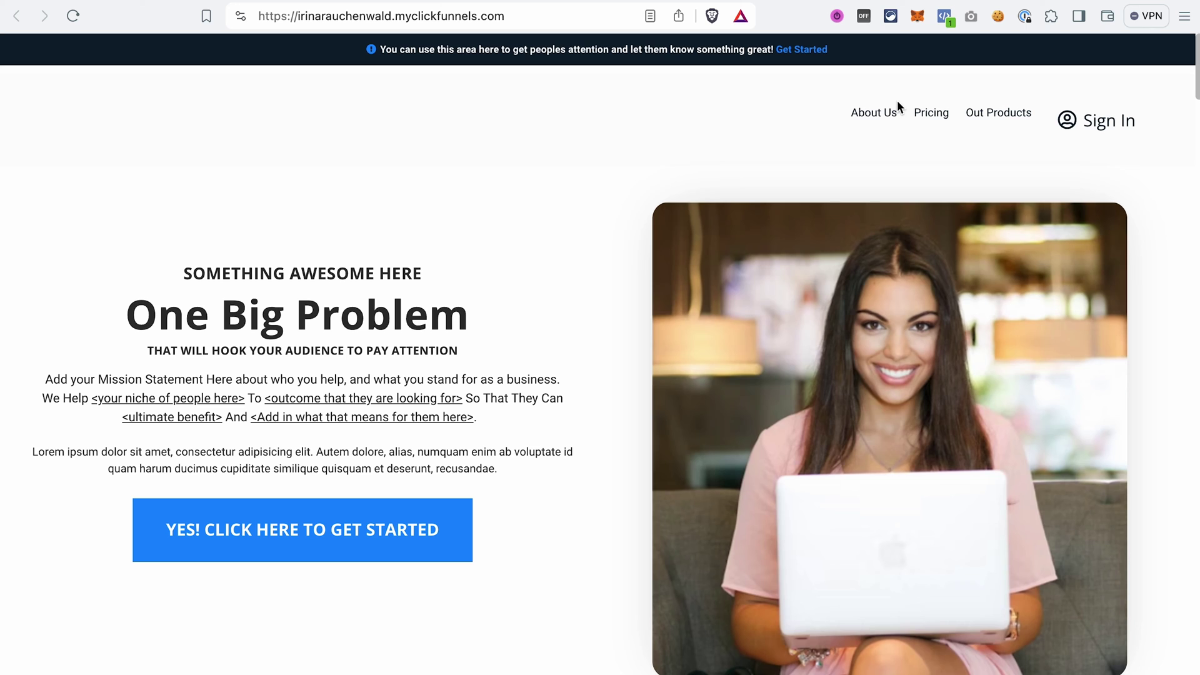
Confirm the PageView in Meta Pixel Helper, then click 'YES! CLICK HERE TO GET STARTED'.
left_click(944, 17)
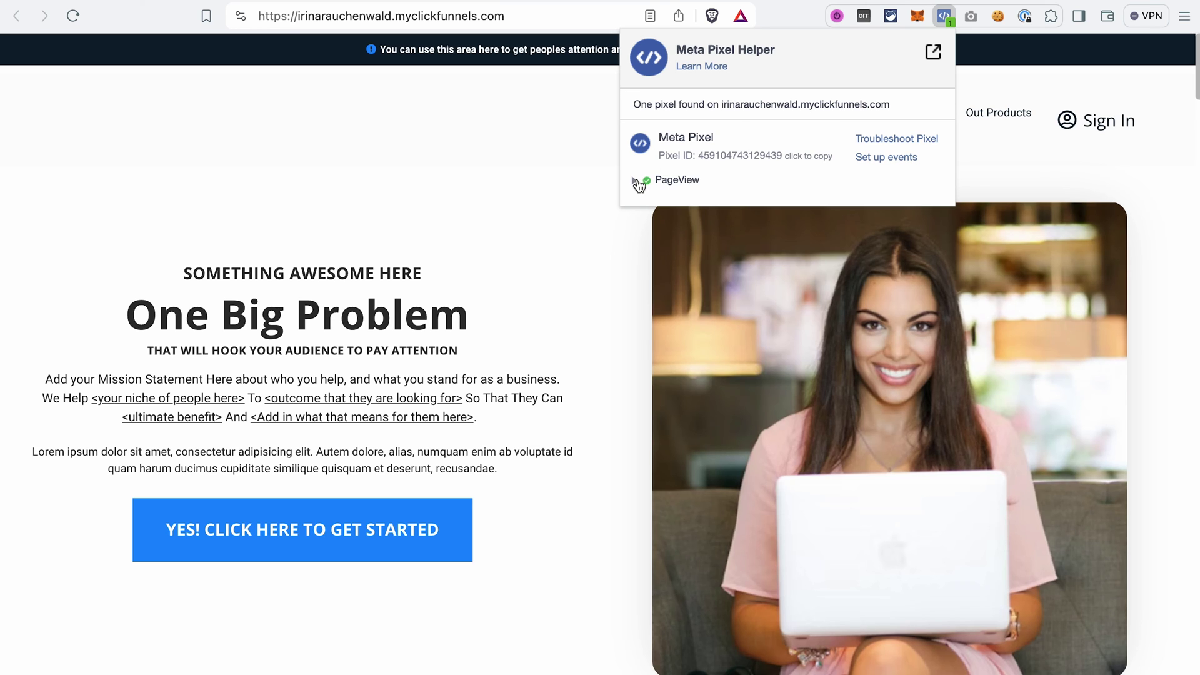
left_click(555, 325)
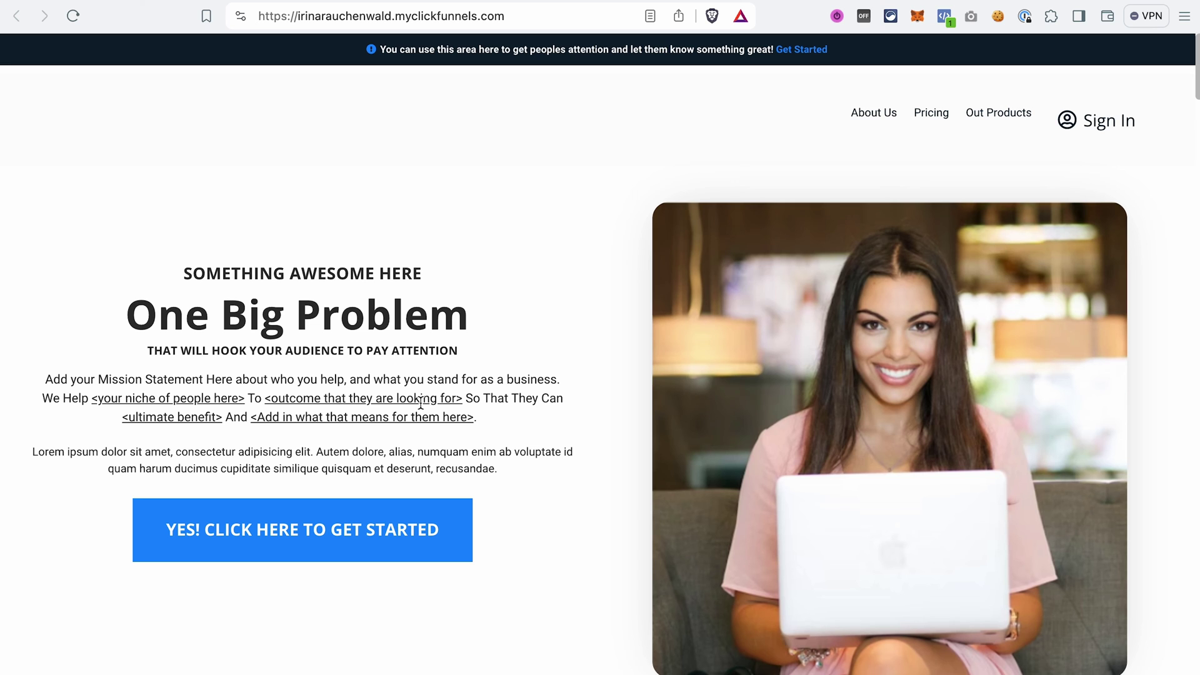
left_click(362, 538)
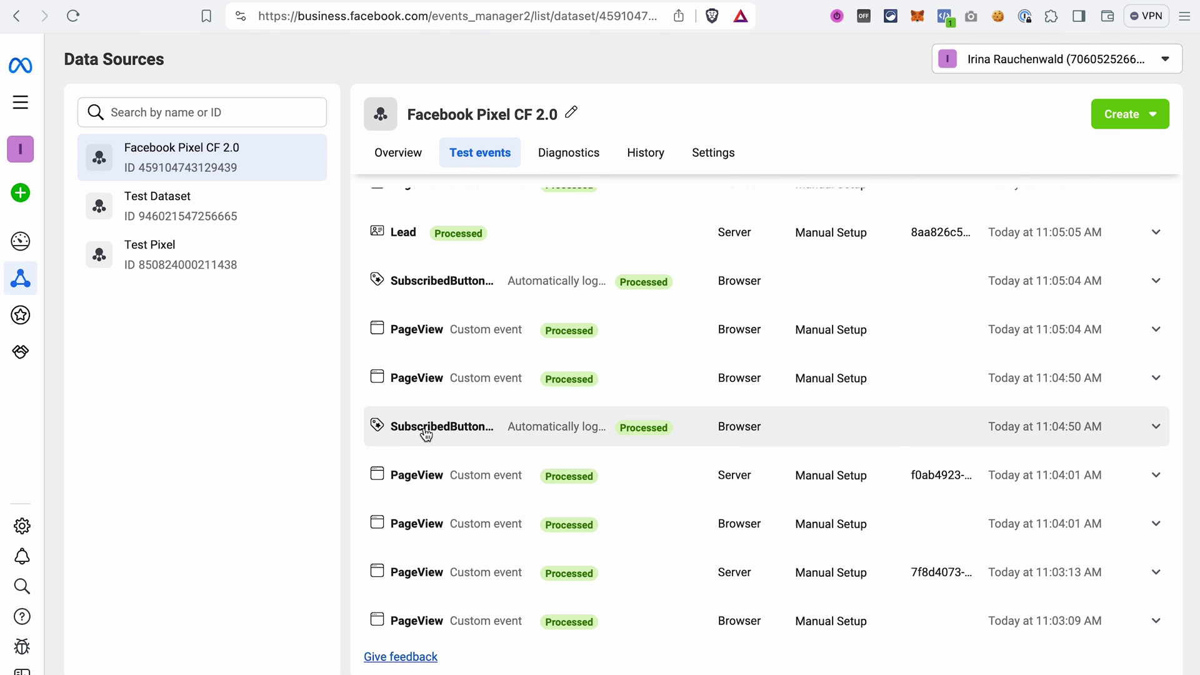
Expand the server Lead event and the SubscribedButtonClick event showing 'Click to Sign Up'.
scroll(423, 418, "up", 2)
scroll(425, 414, "up", 6)
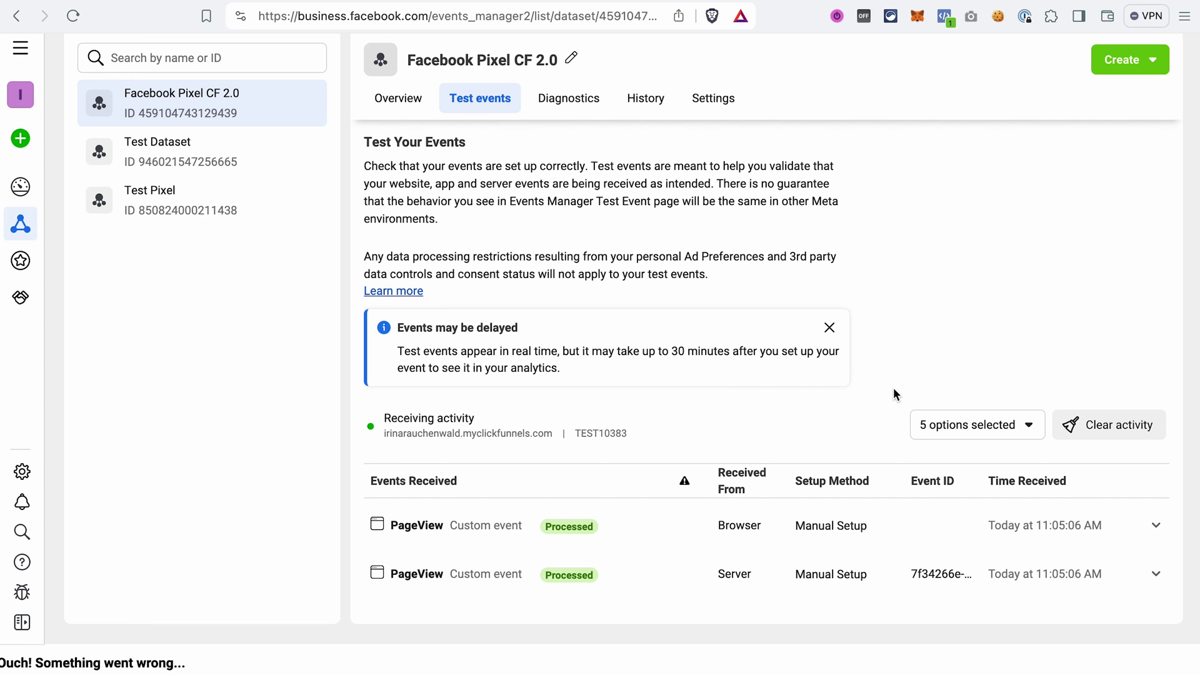
scroll(907, 345, "down", 12)
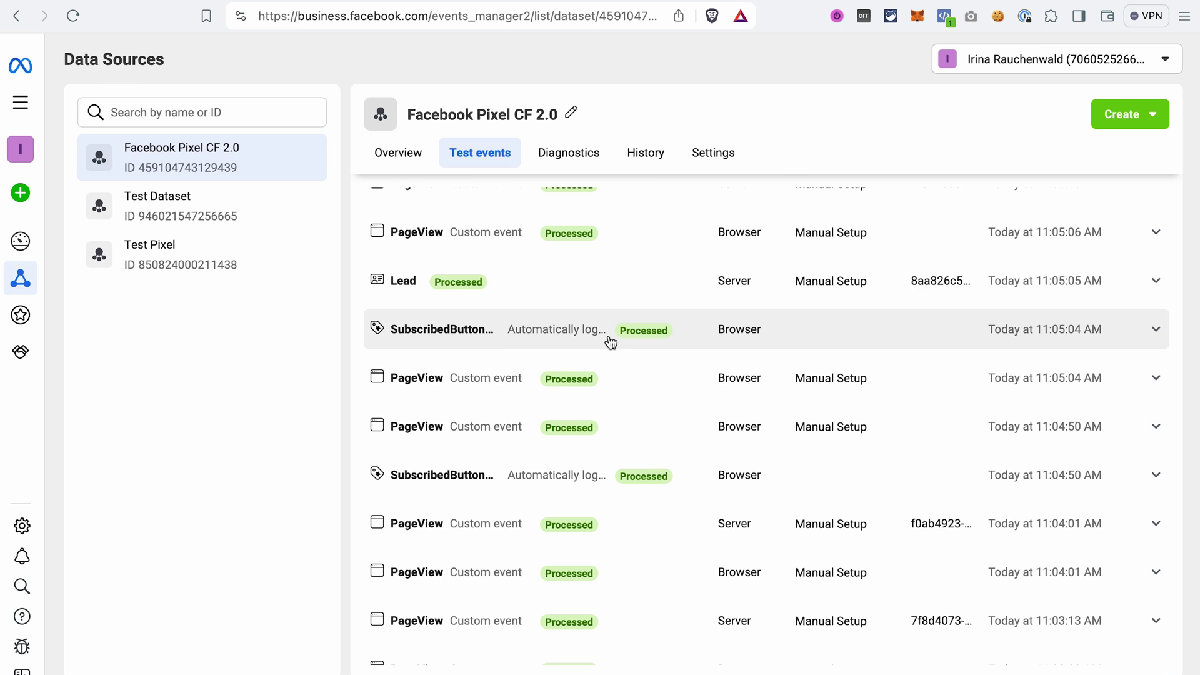
left_click(404, 288)
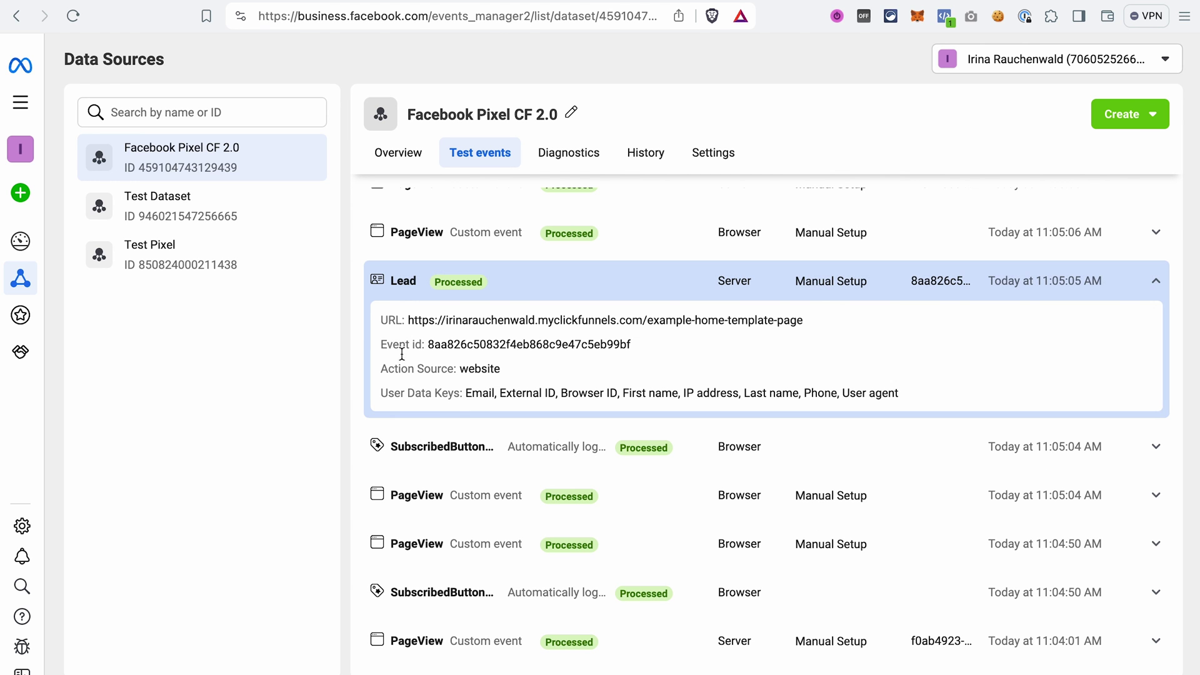
left_click(428, 450)
scroll(486, 496, "down", 3)
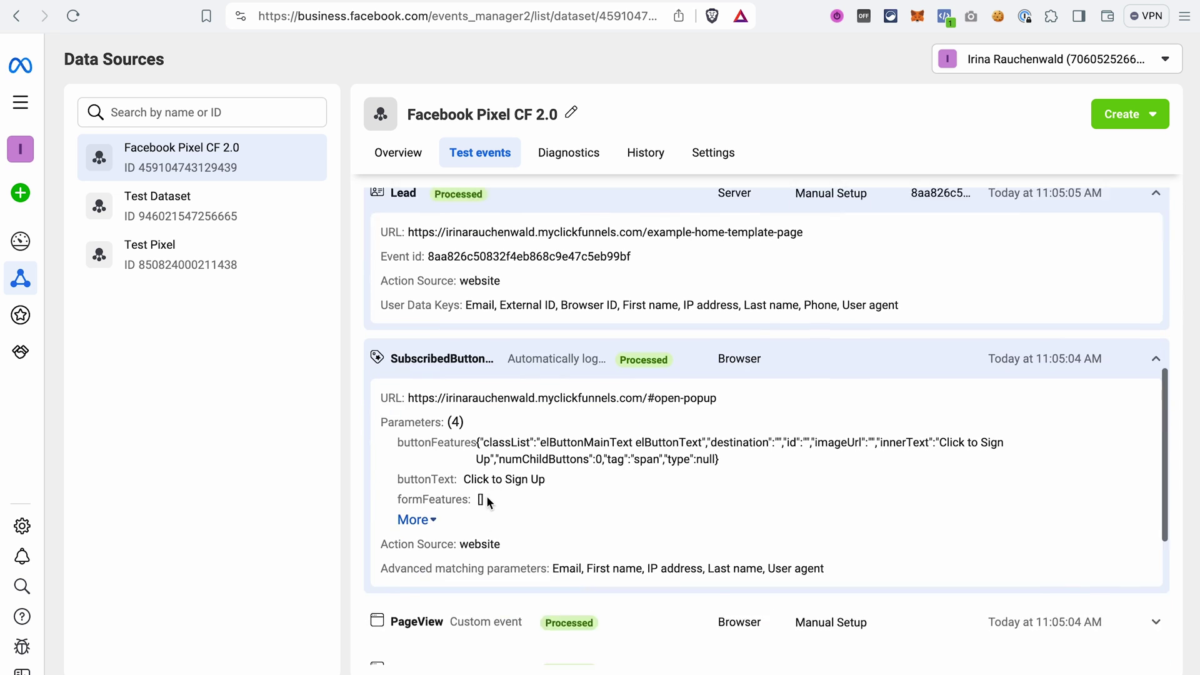